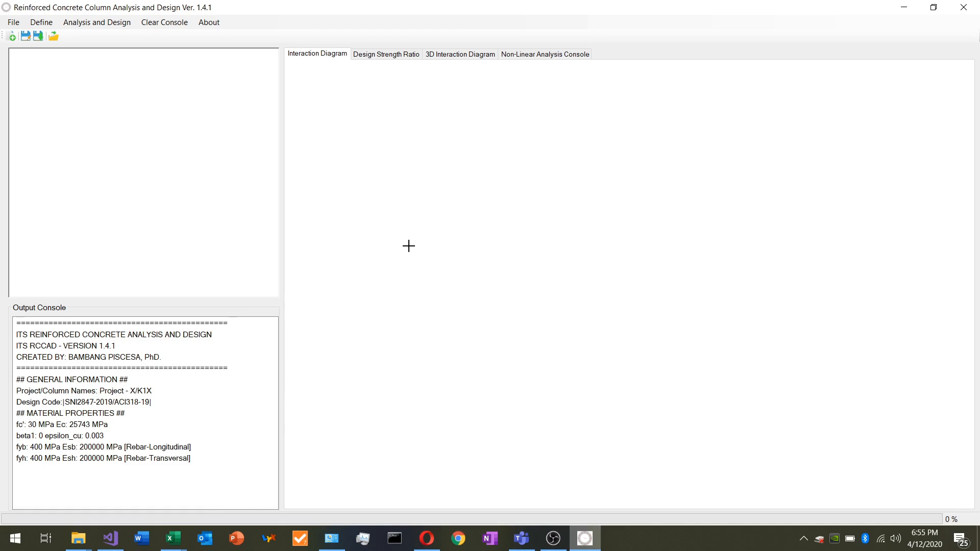
- Review the general project information, try the custom ACI 318-99 reduction factor option, and accept the SNI 2847-2019/ACI 318-2019 design code
{"action": "left_click", "coordinate": [43, 24]}
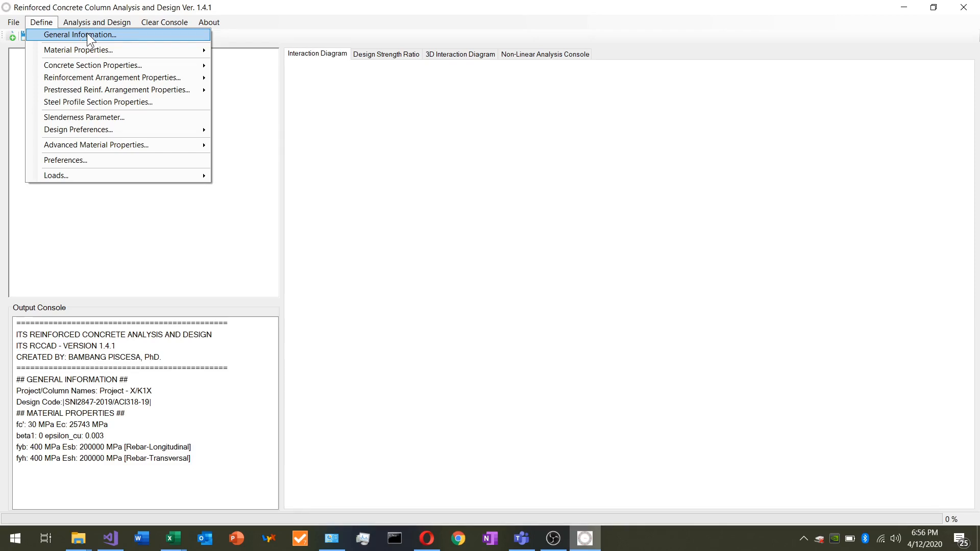
{"action": "left_click", "coordinate": [86, 33]}
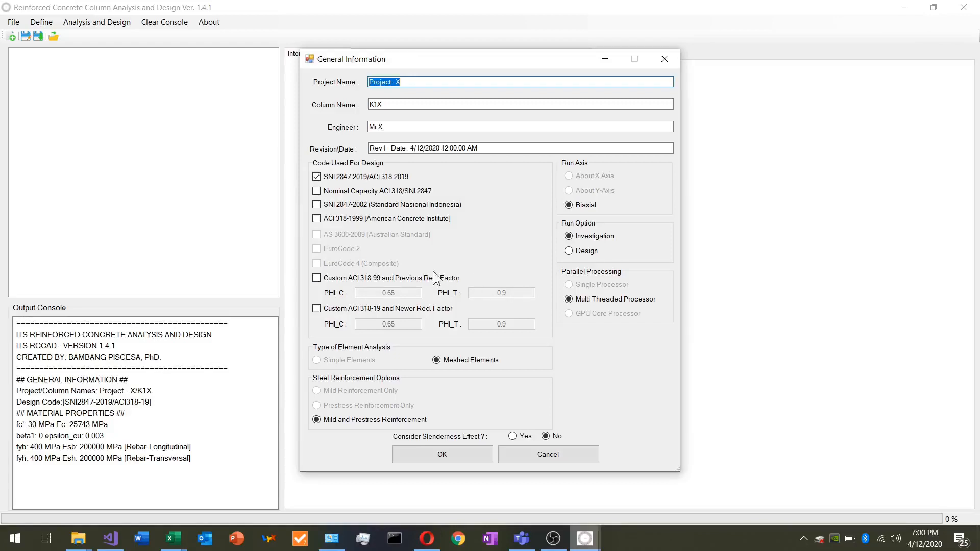
{"action": "left_click", "coordinate": [317, 278]}
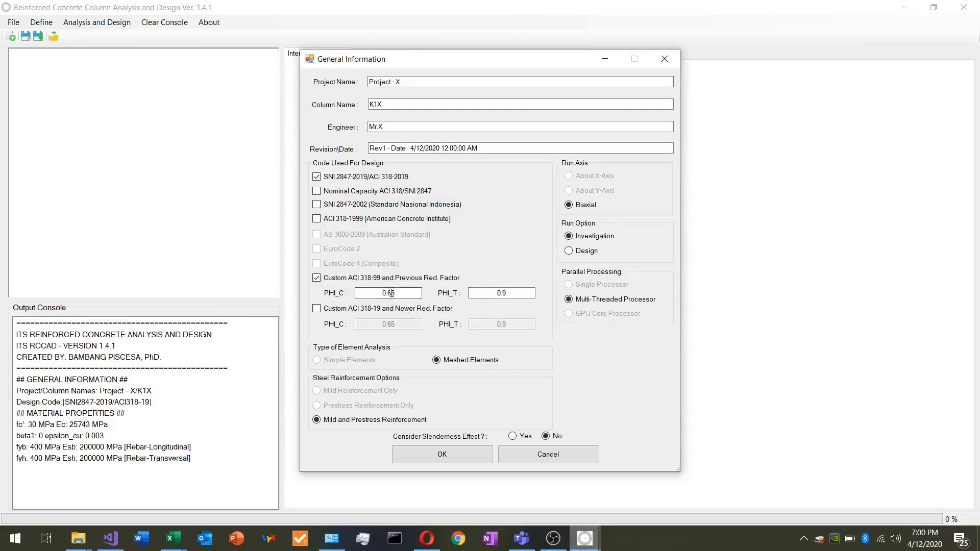
{"action": "left_click", "coordinate": [361, 279]}
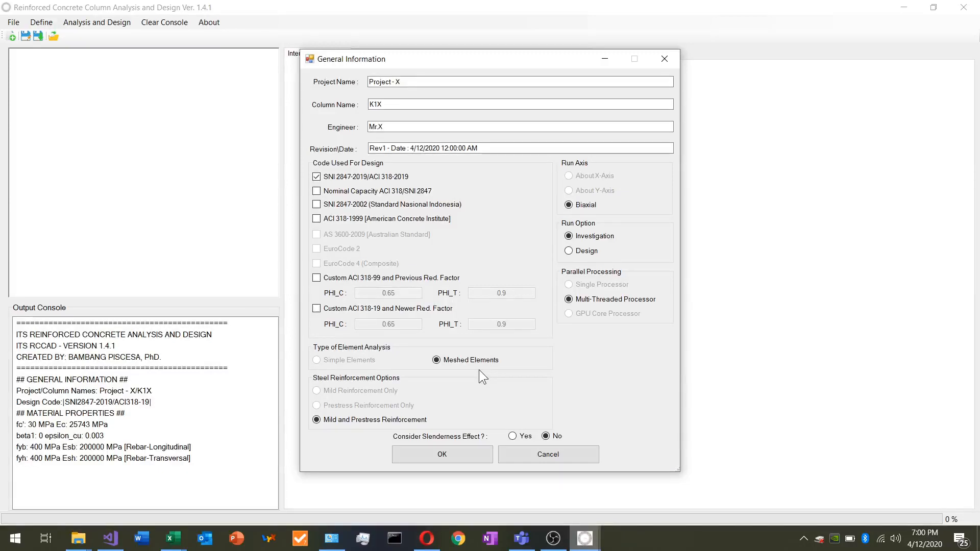
{"action": "left_click", "coordinate": [444, 462]}
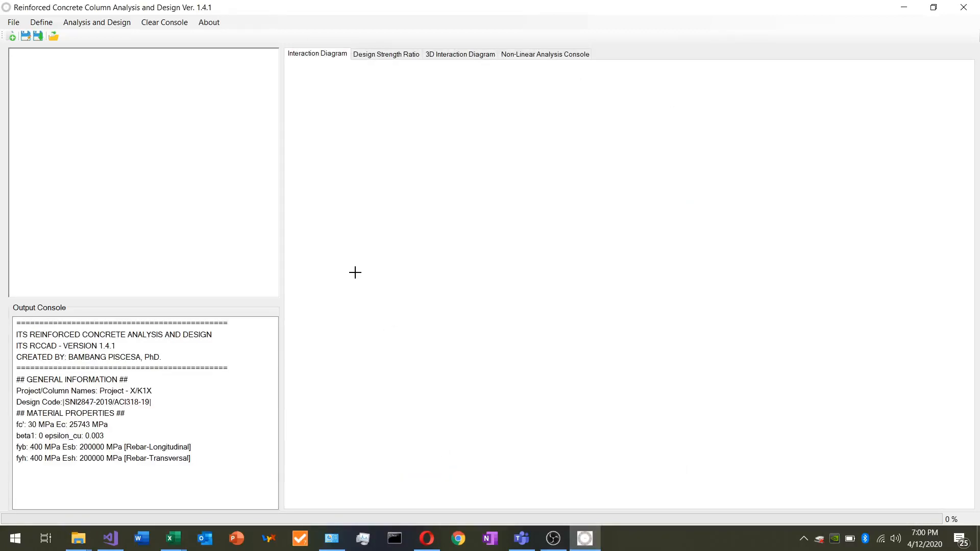
- Set the concrete strength f'c to 35 MPa in the concrete material properties
{"action": "left_click", "coordinate": [47, 23]}
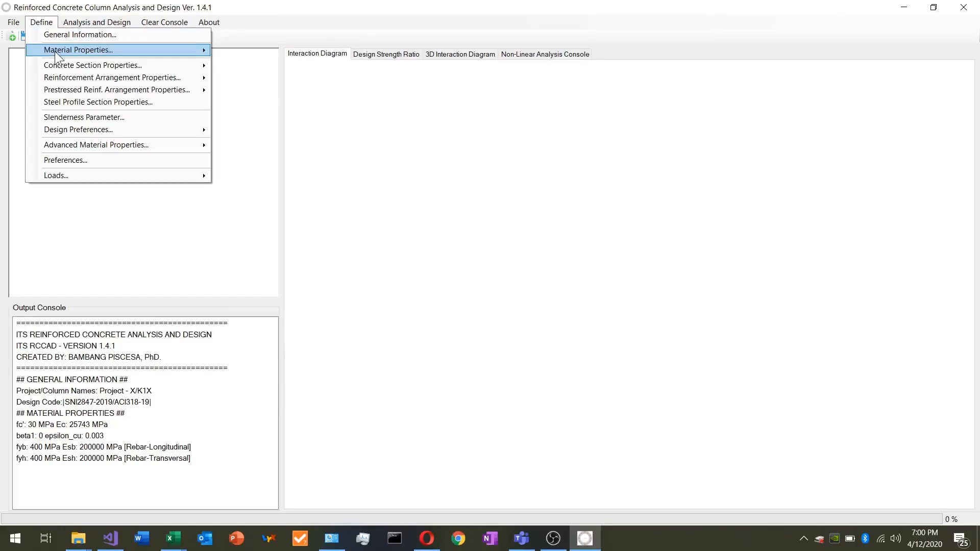
{"action": "mouse_move", "coordinate": [54, 51]}
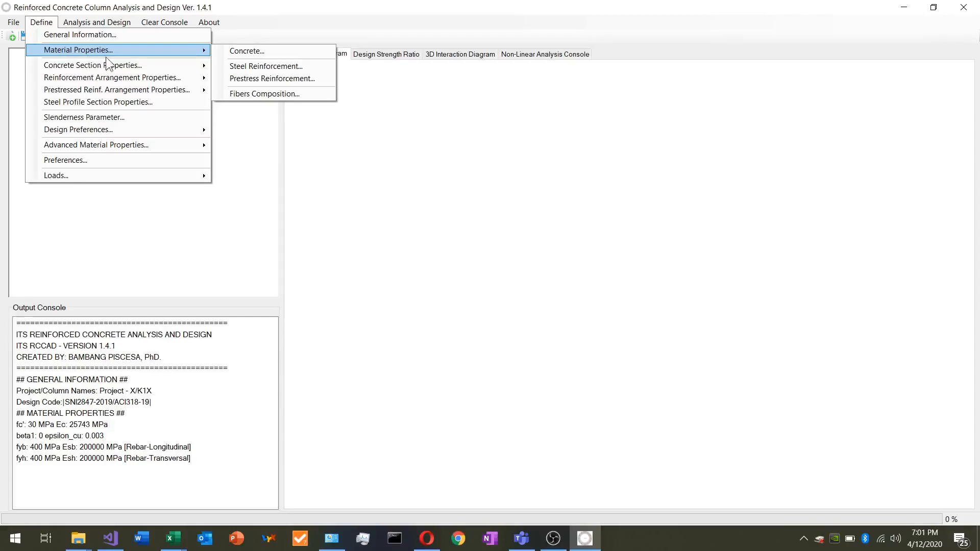
{"action": "left_click", "coordinate": [238, 53]}
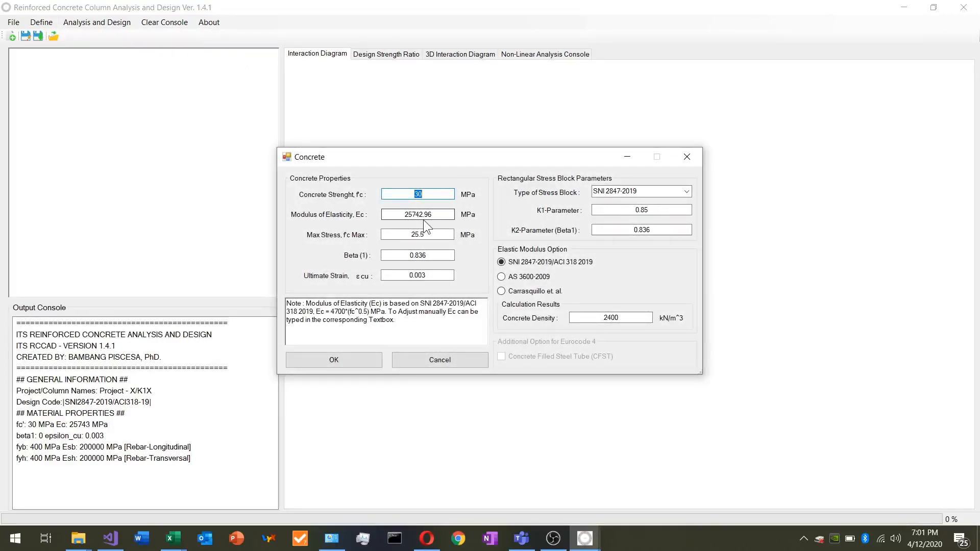
{"action": "left_click", "coordinate": [439, 194]}
{"action": "key", "text": "BackSpace"}
{"action": "type", "text": "5"}
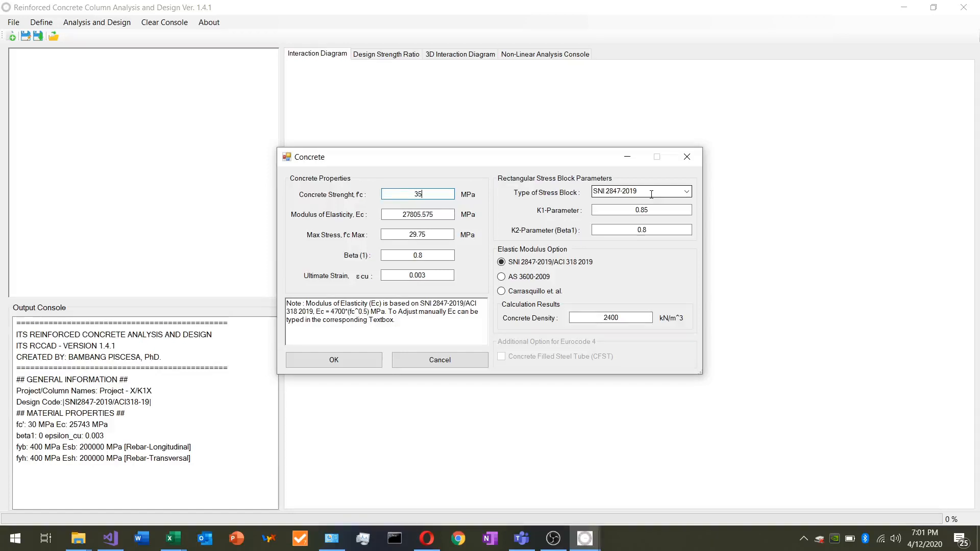
- Try the Attard-Foster Model [1995] stress block for the concrete and switch back to SNI 2847-2019
{"action": "left_click", "coordinate": [687, 191]}
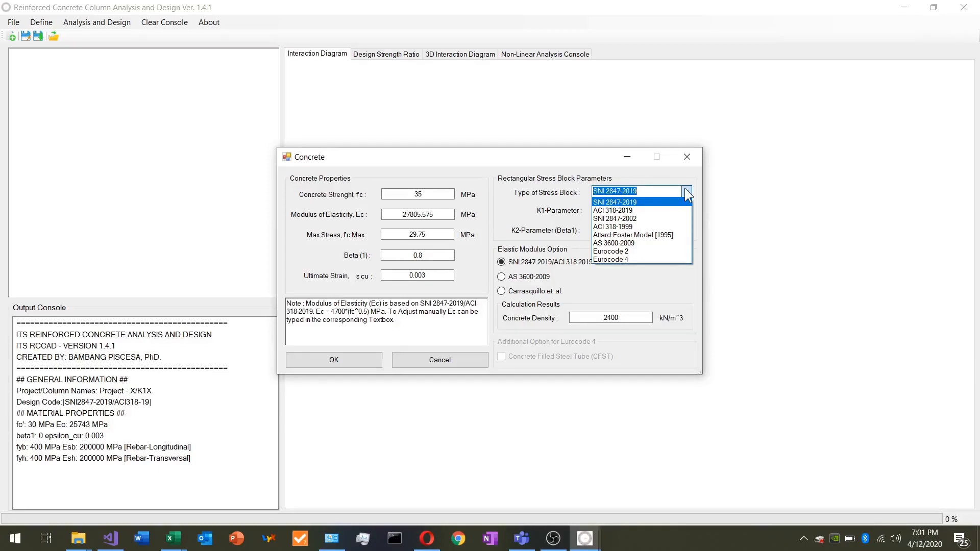
{"action": "left_click", "coordinate": [658, 235]}
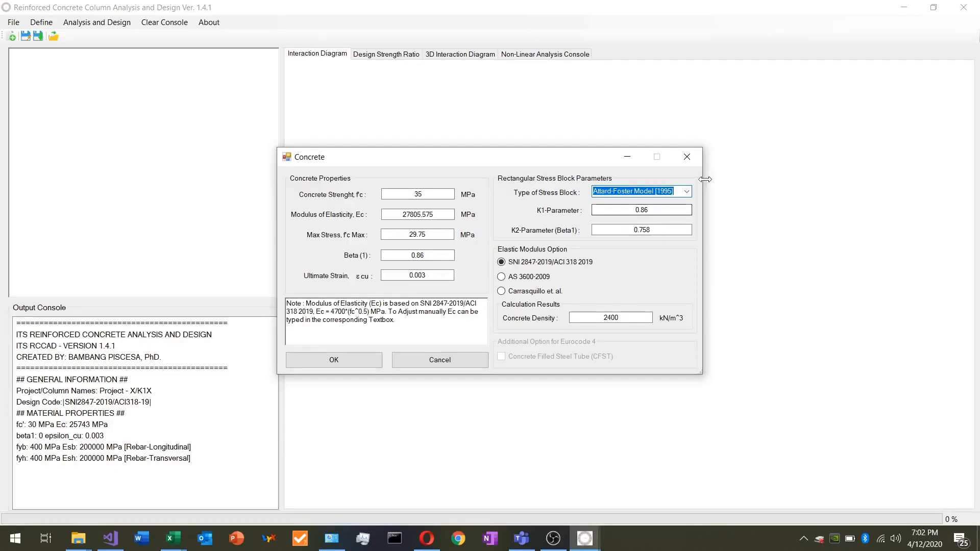
{"action": "left_click", "coordinate": [687, 191]}
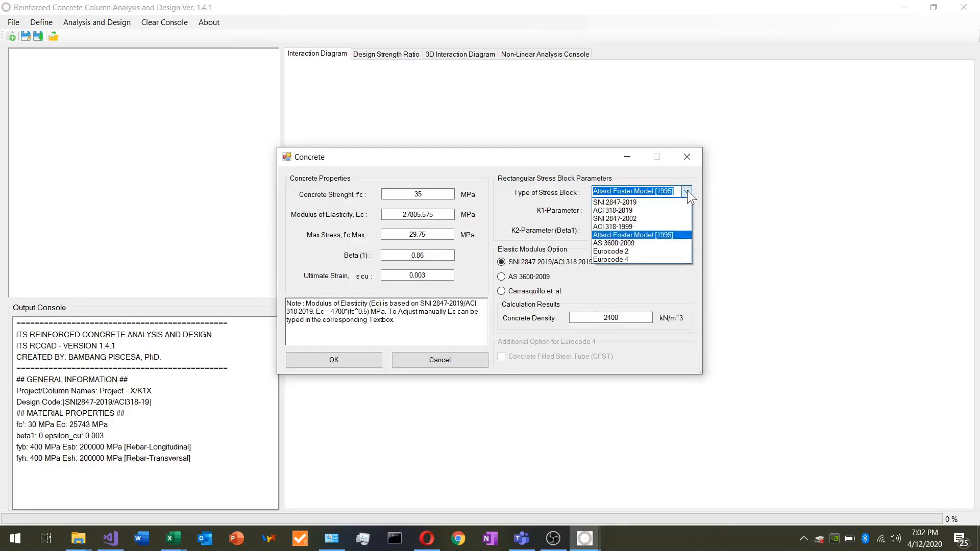
{"action": "left_click", "coordinate": [664, 202]}
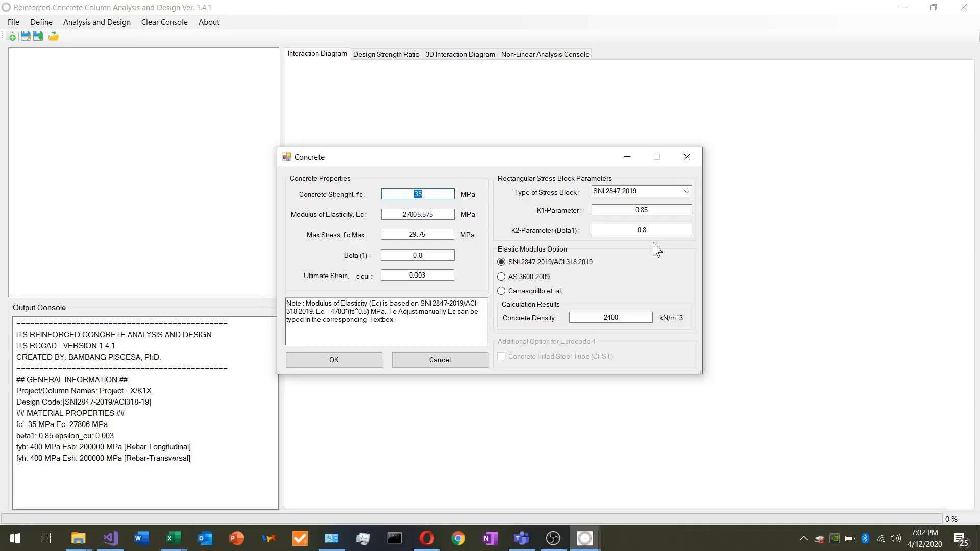
- Set the concrete density to 2200 while testing the Carrasquillo et. al. modulus, and accept the SNI 2847-2019/ACI 318 2019 elastic modulus option
{"action": "left_click", "coordinate": [530, 277]}
{"action": "left_click", "coordinate": [531, 294]}
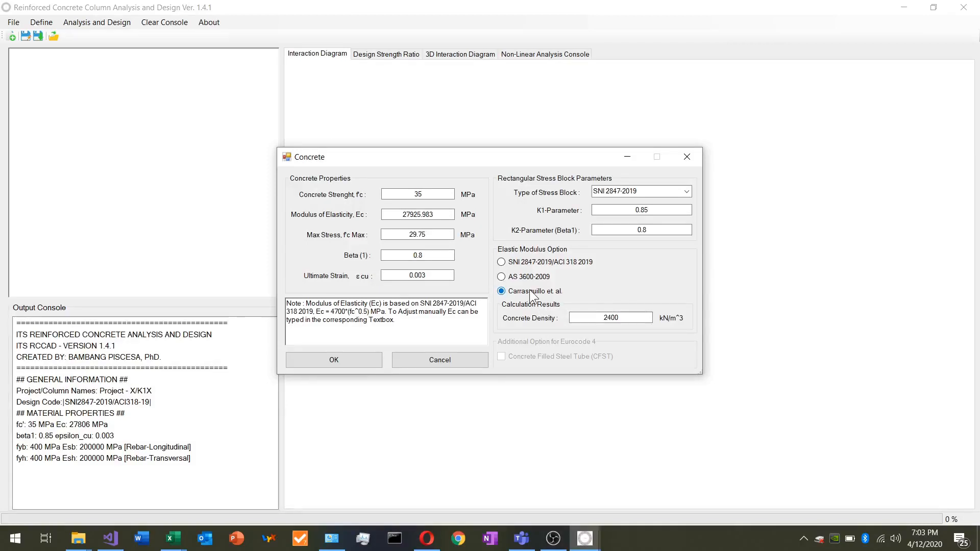
{"action": "left_click", "coordinate": [611, 319]}
{"action": "key", "text": "BackSpace"}
{"action": "type", "text": "2"}
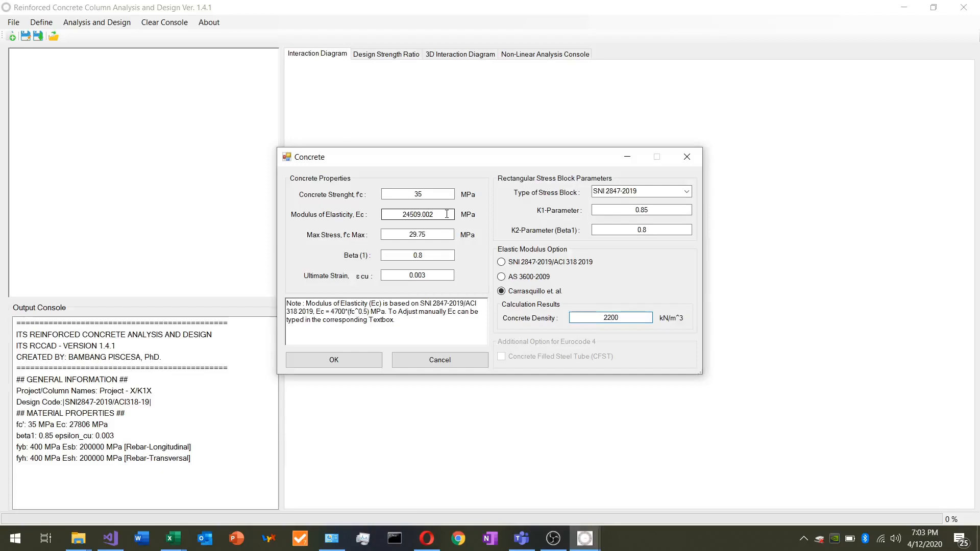
{"action": "left_click", "coordinate": [512, 263]}
{"action": "left_click", "coordinate": [344, 359]}
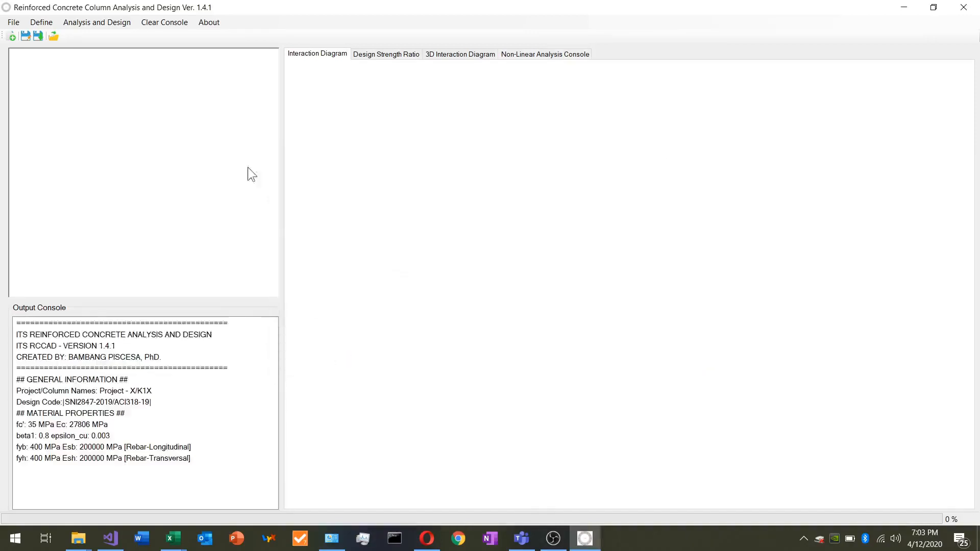
- Set both the longitudinal and lateral steel reinforcement strengths to 420 MPa
{"action": "left_click", "coordinate": [40, 23]}
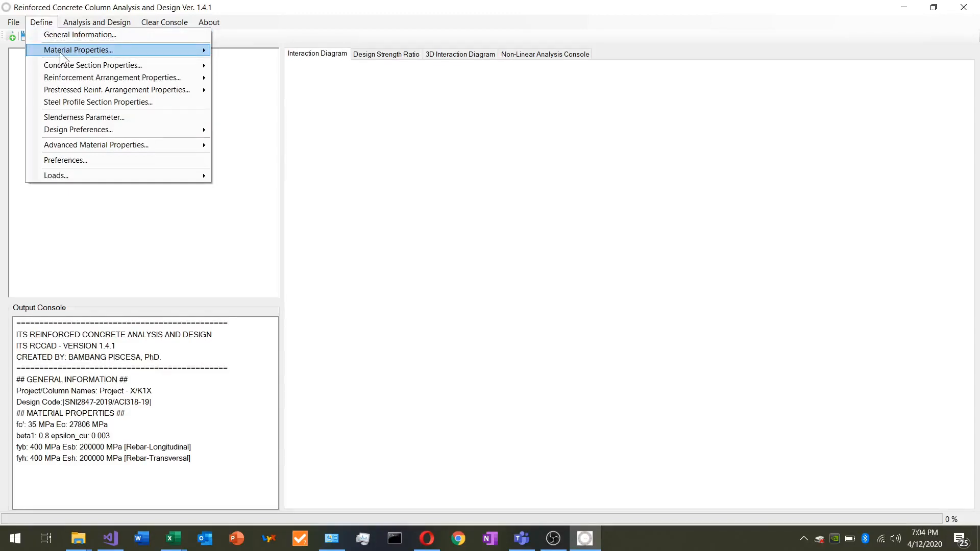
{"action": "mouse_move", "coordinate": [60, 50]}
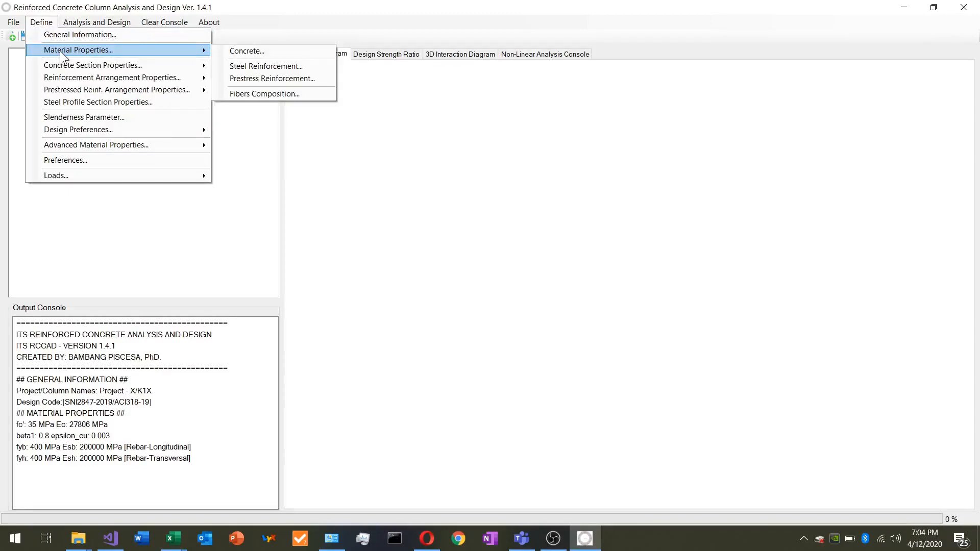
{"action": "left_click", "coordinate": [241, 66]}
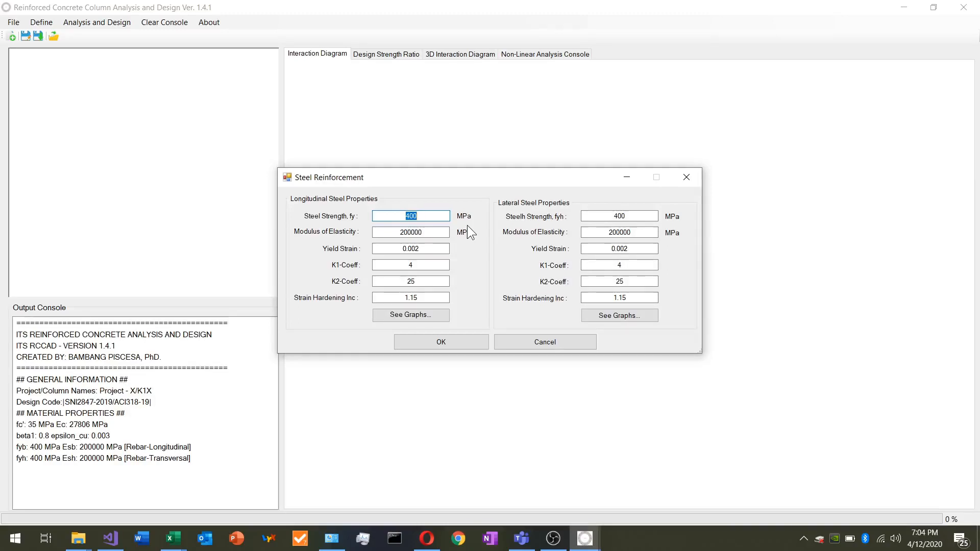
{"action": "type", "text": "420"}
{"action": "left_click", "coordinate": [638, 215]}
{"action": "key", "text": "BackSpace"}
{"action": "key", "text": "BackSpace"}
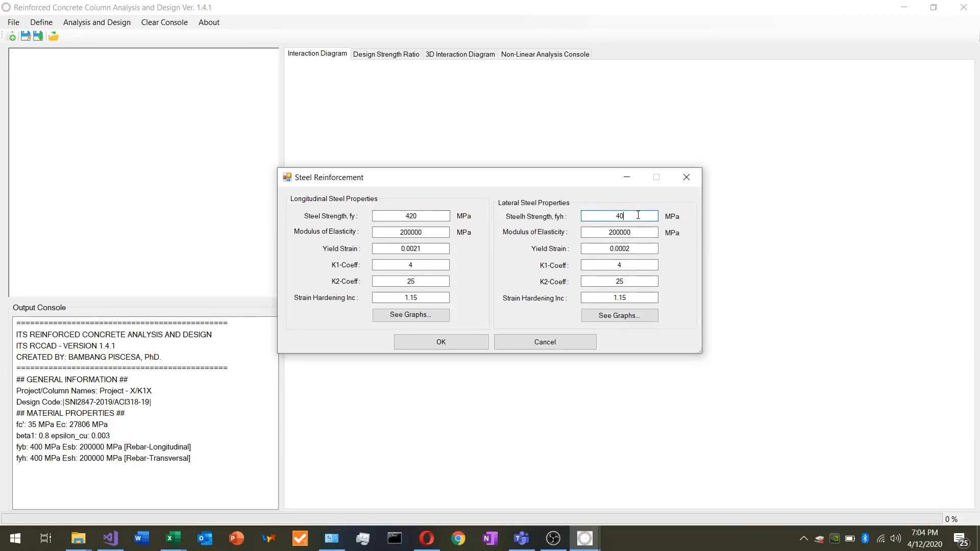
{"action": "type", "text": "20"}
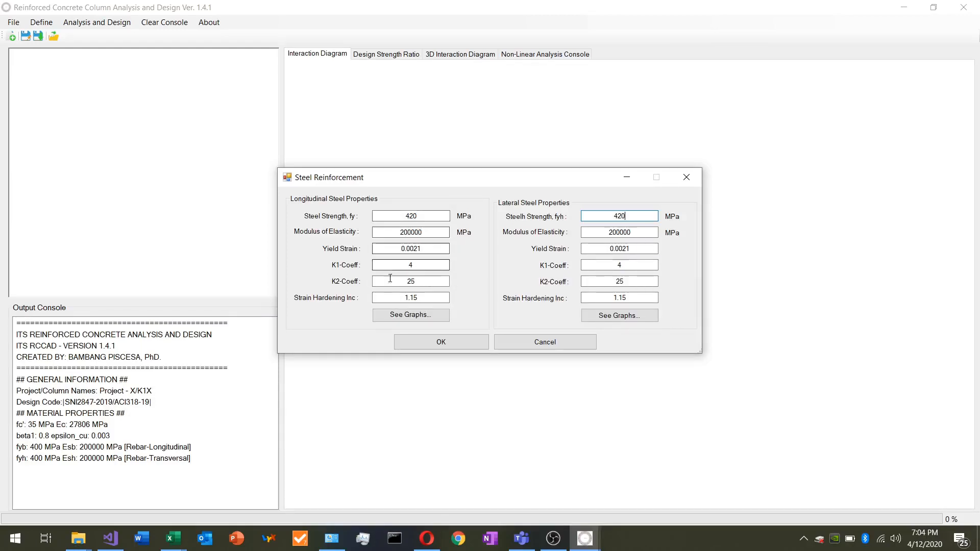
- View the longitudinal rebar stress-strain curve and accept the steel reinforcement properties
{"action": "left_click", "coordinate": [433, 315]}
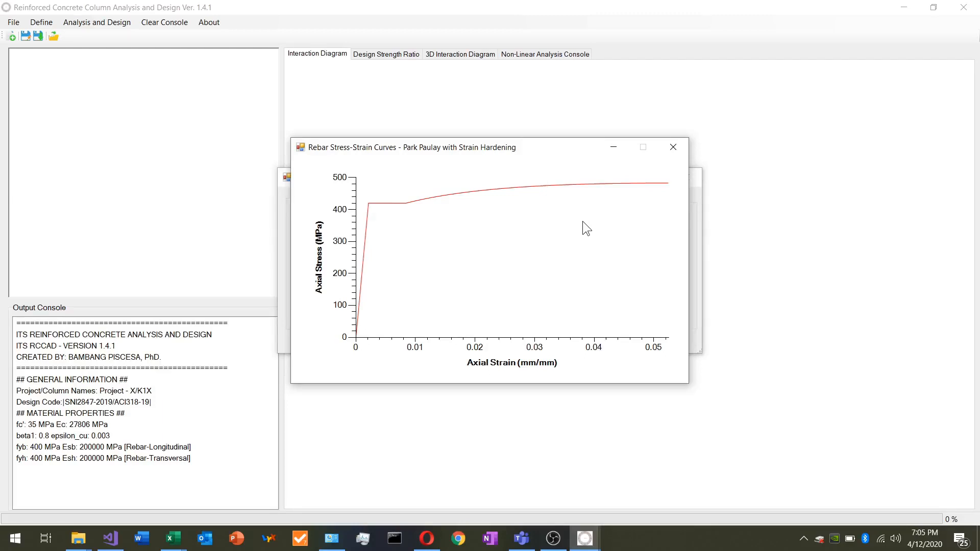
{"action": "left_click", "coordinate": [668, 151]}
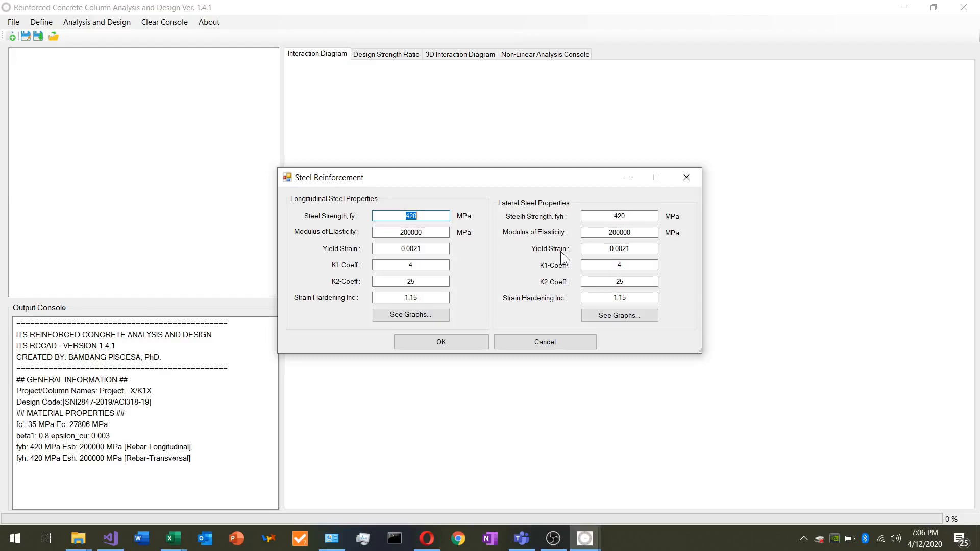
{"action": "left_click", "coordinate": [432, 345]}
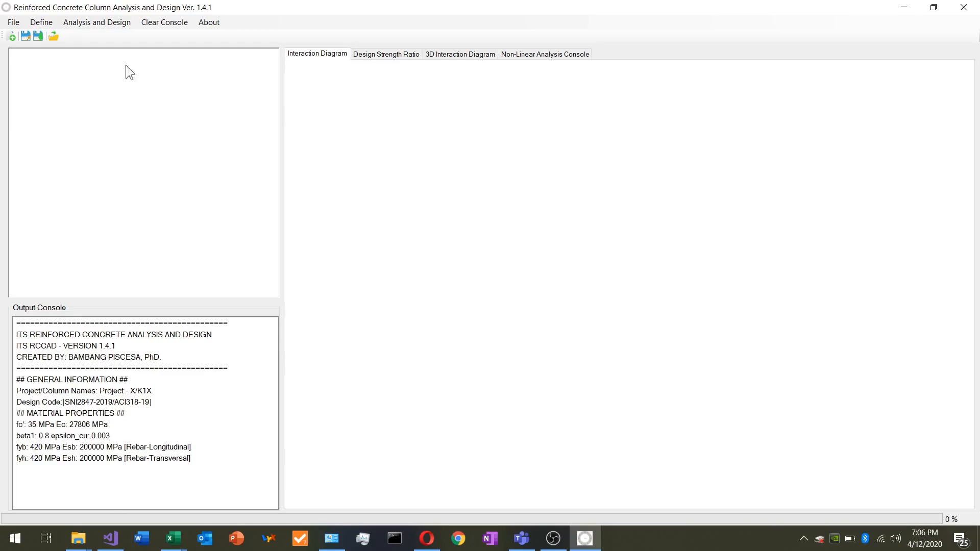
- Define a rectangular concrete section 700 mm wide and 700 mm high with a max seed size of 70
{"action": "left_click", "coordinate": [38, 24]}
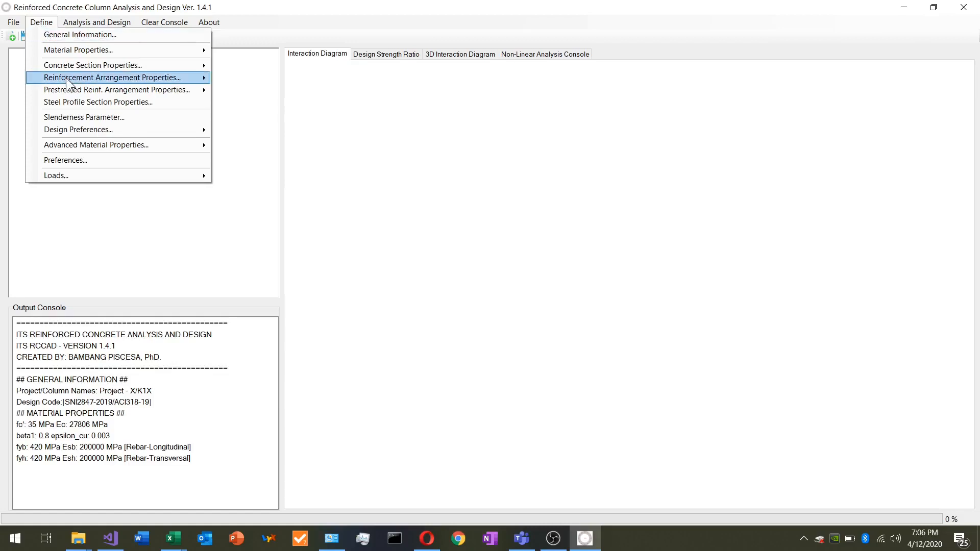
{"action": "mouse_move", "coordinate": [66, 66]}
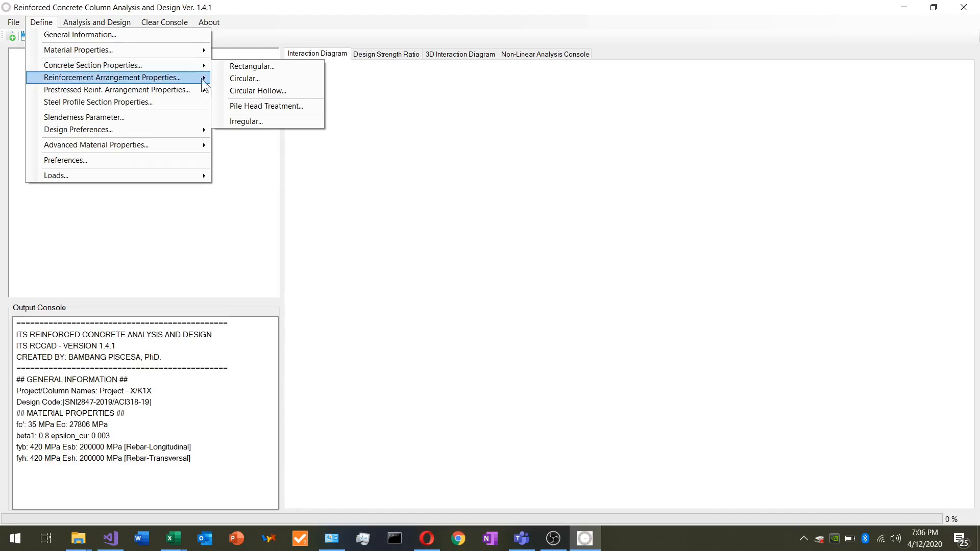
{"action": "left_click", "coordinate": [256, 68]}
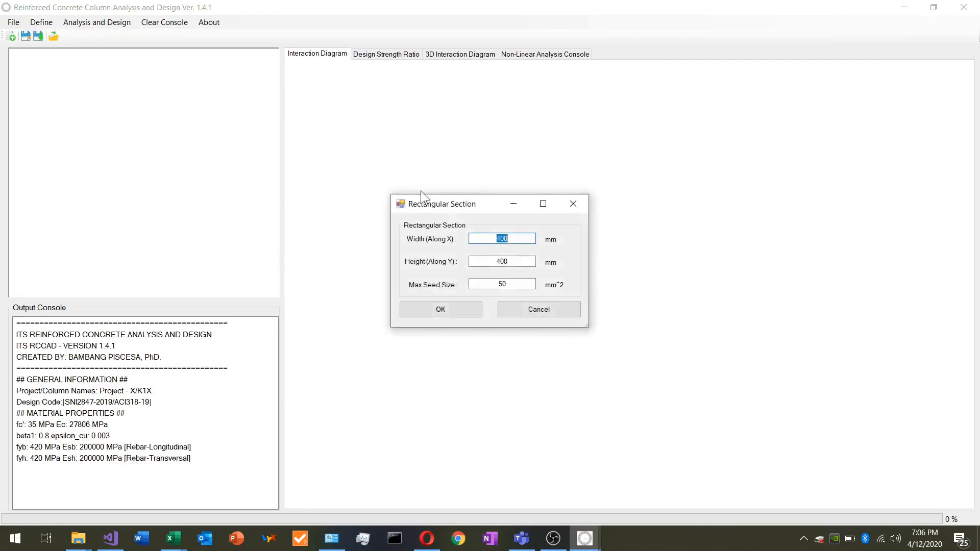
{"action": "type", "text": "700"}
{"action": "key", "text": "Tab"}
{"action": "type", "text": "700"}
{"action": "left_click", "coordinate": [520, 286]}
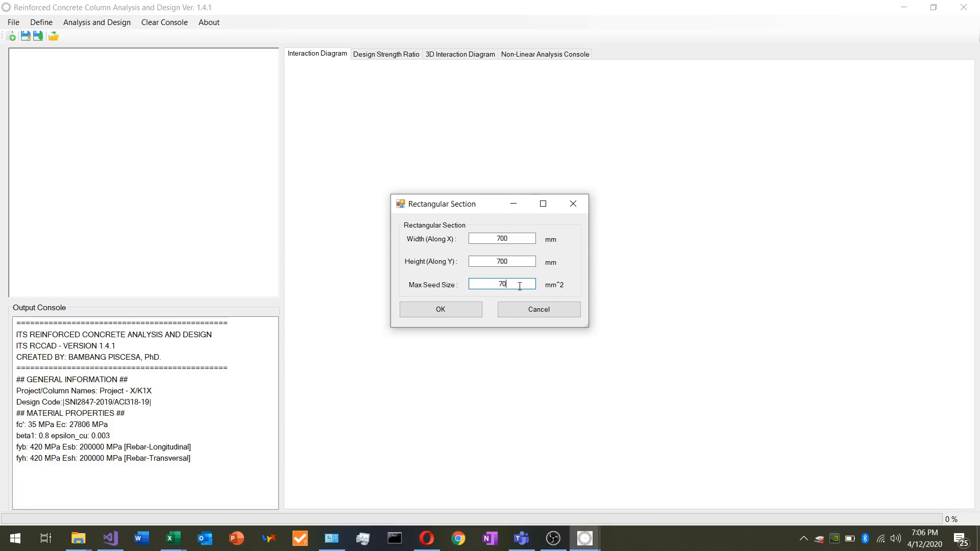
{"action": "left_click", "coordinate": [465, 311]}
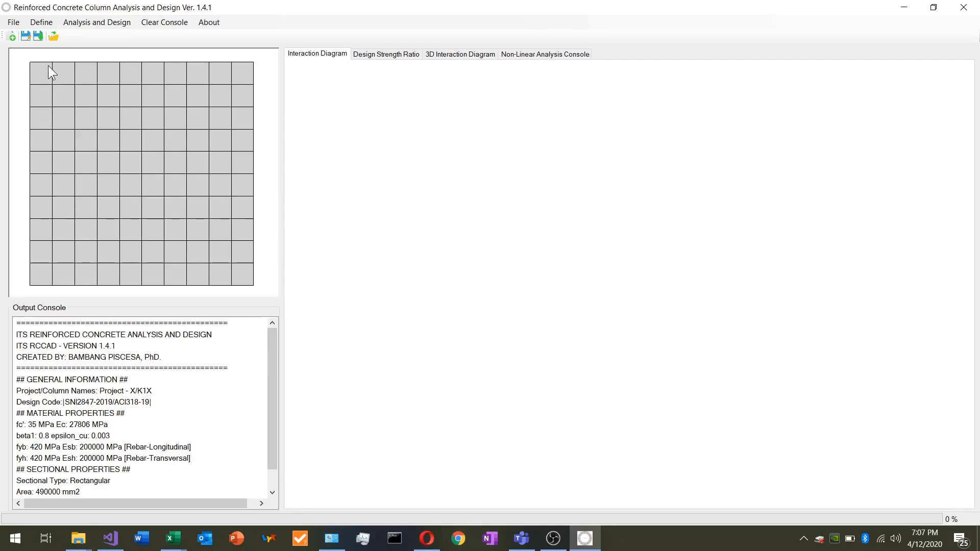
- Refine the rectangular section's mesh by setting the max seed size to 35
{"action": "left_click", "coordinate": [48, 22]}
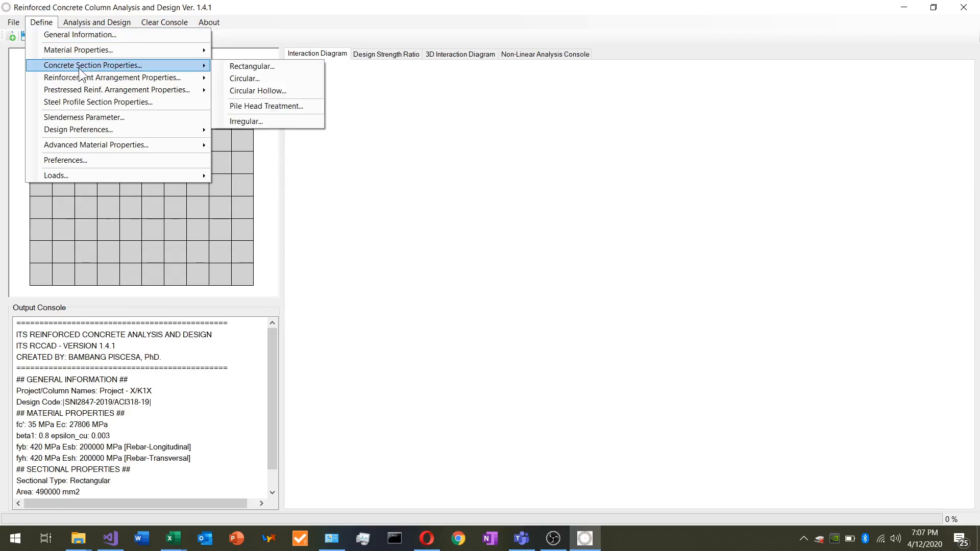
{"action": "mouse_move", "coordinate": [195, 79]}
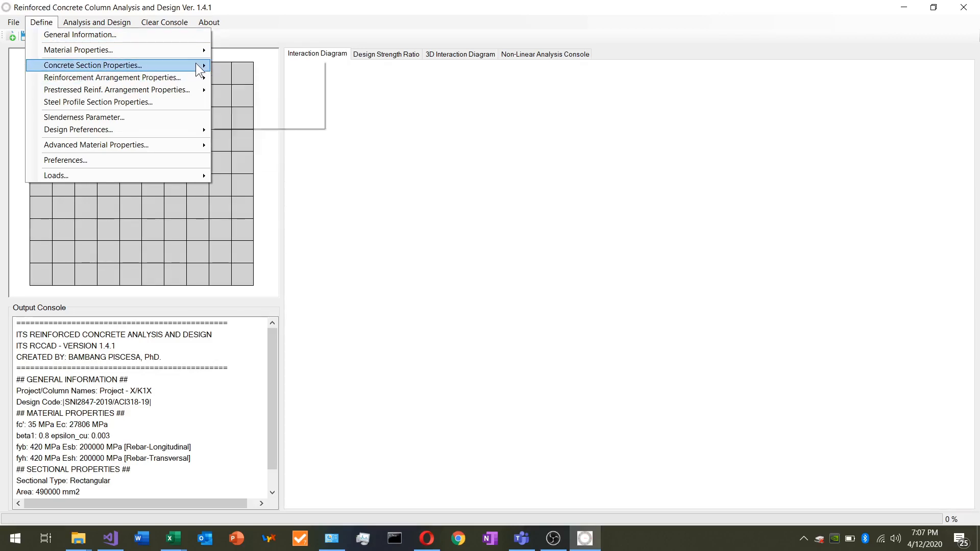
{"action": "left_click", "coordinate": [229, 67]}
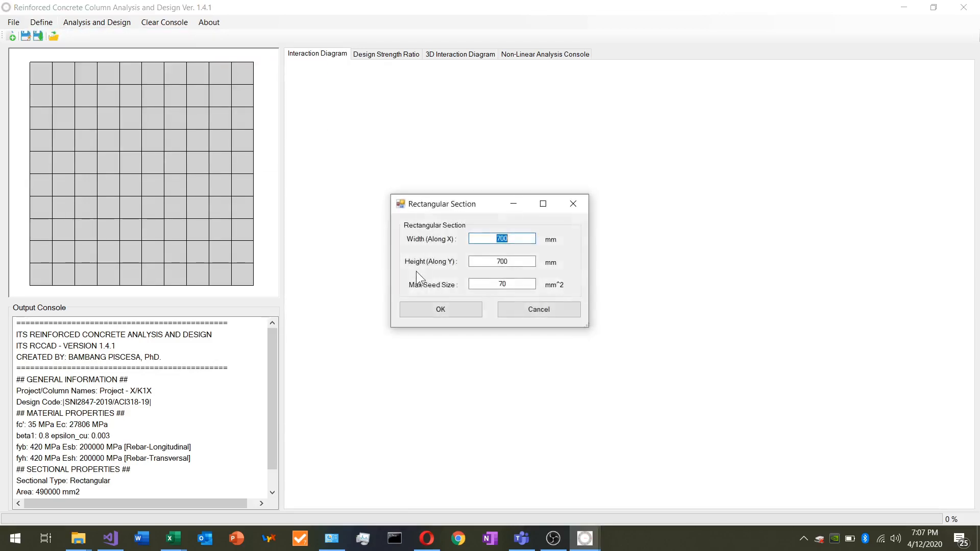
{"action": "left_click", "coordinate": [511, 285]}
{"action": "key", "text": "BackSpace"}
{"action": "key", "text": "BackSpace"}
{"action": "type", "text": "35"}
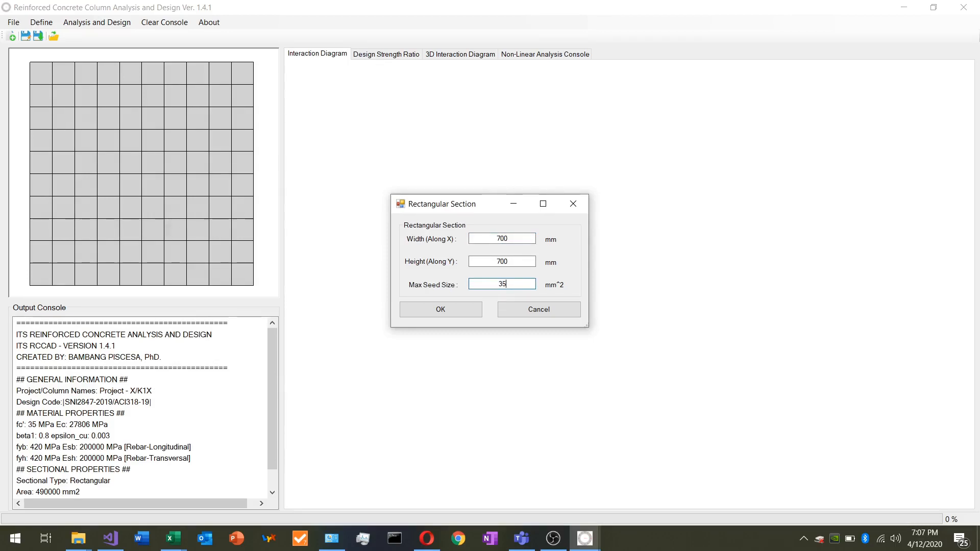
{"action": "left_click", "coordinate": [458, 311]}
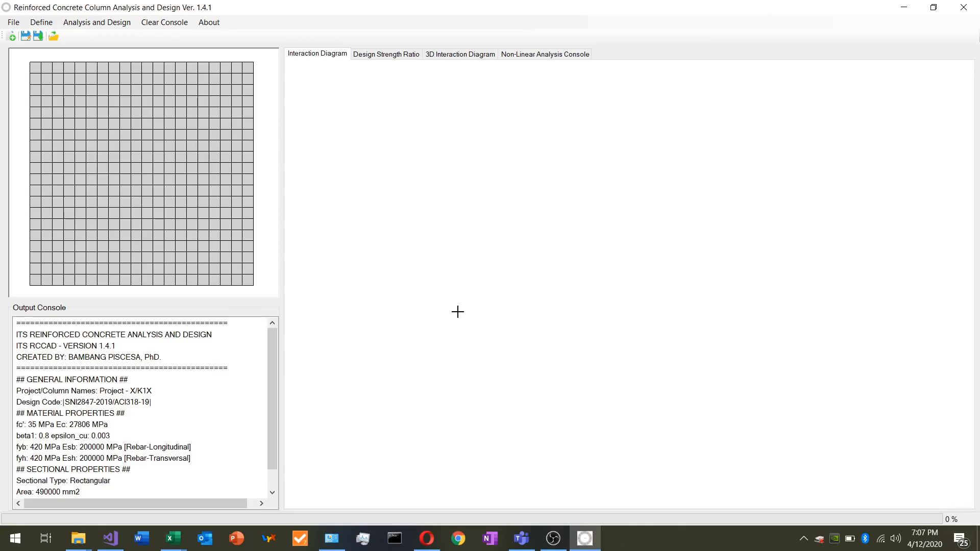
- Define an all-sides-equal reinforcement arrangement with 24 longitudinal bars of 25 mm diameter, 40 mm concrete cover and 13 mm lateral reinforcement
{"action": "left_click", "coordinate": [41, 23]}
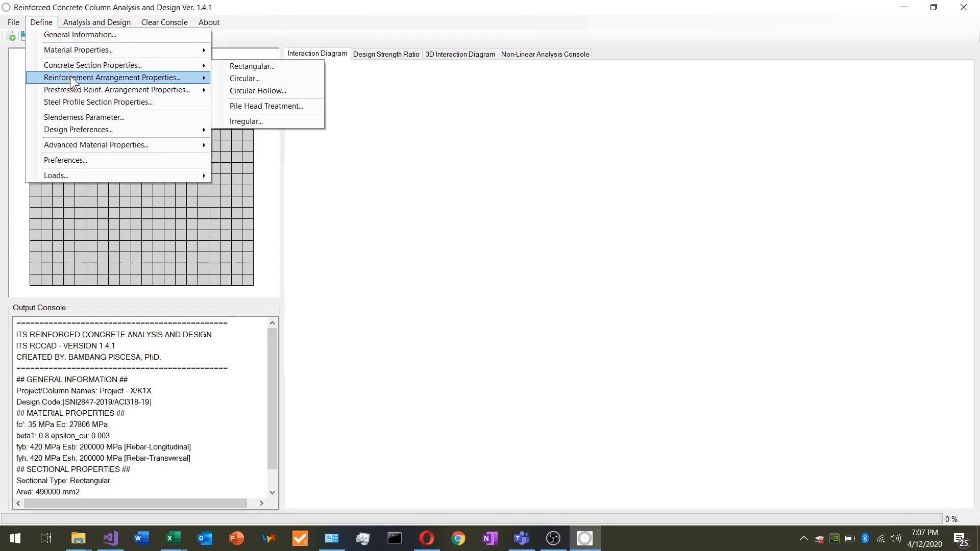
{"action": "mouse_move", "coordinate": [71, 77]}
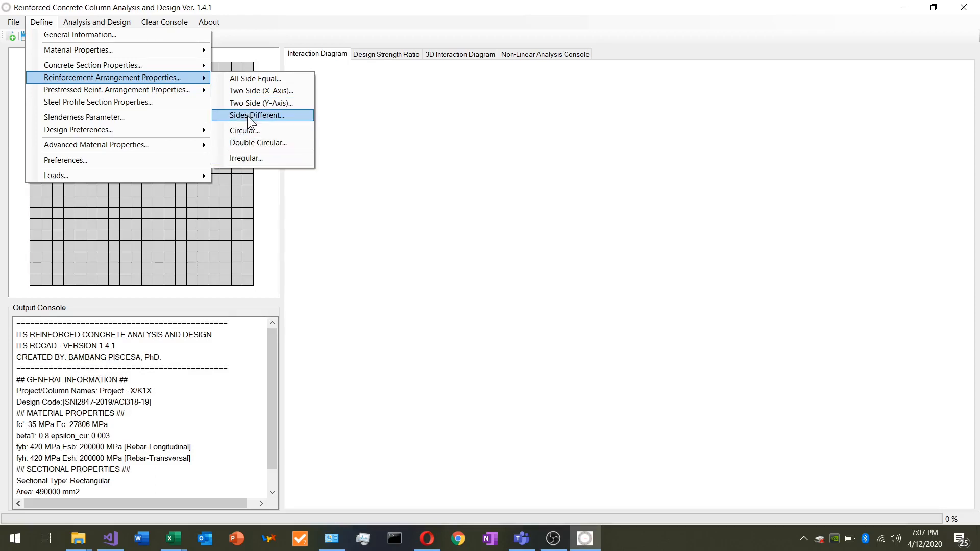
{"action": "left_click", "coordinate": [262, 80]}
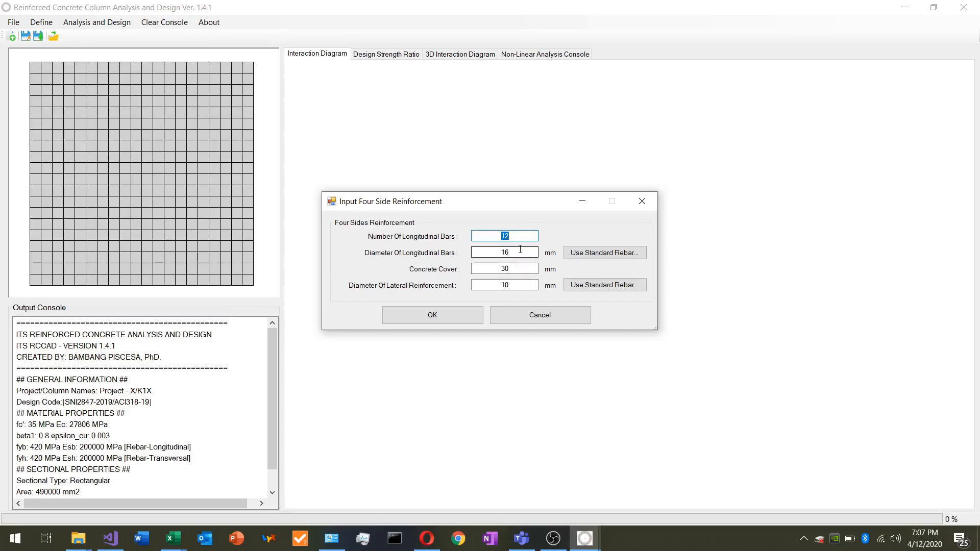
{"action": "type", "text": "24"}
{"action": "key", "text": "Tab"}
{"action": "type", "text": "25"}
{"action": "key", "text": "Tab"}
{"action": "type", "text": "40"}
{"action": "left_click", "coordinate": [516, 284]}
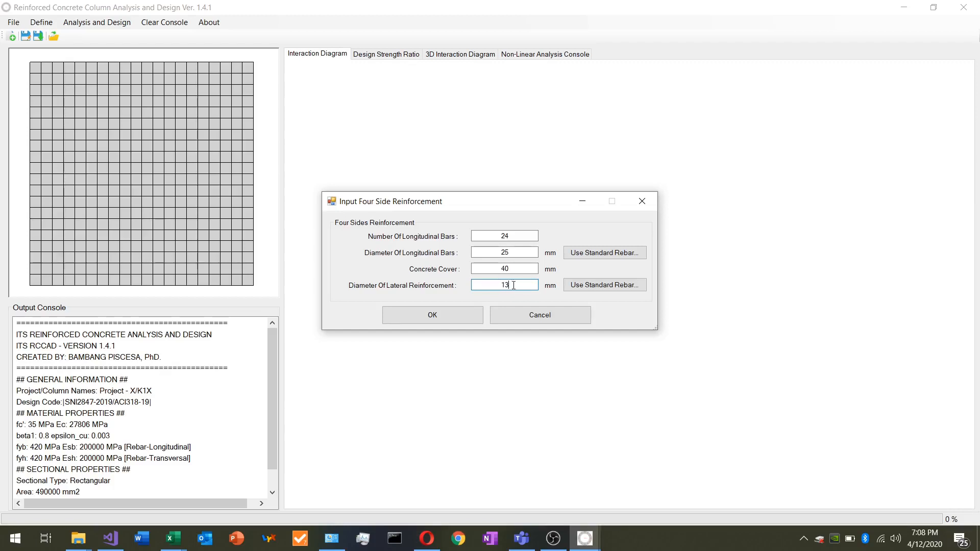
{"action": "left_click", "coordinate": [442, 317]}
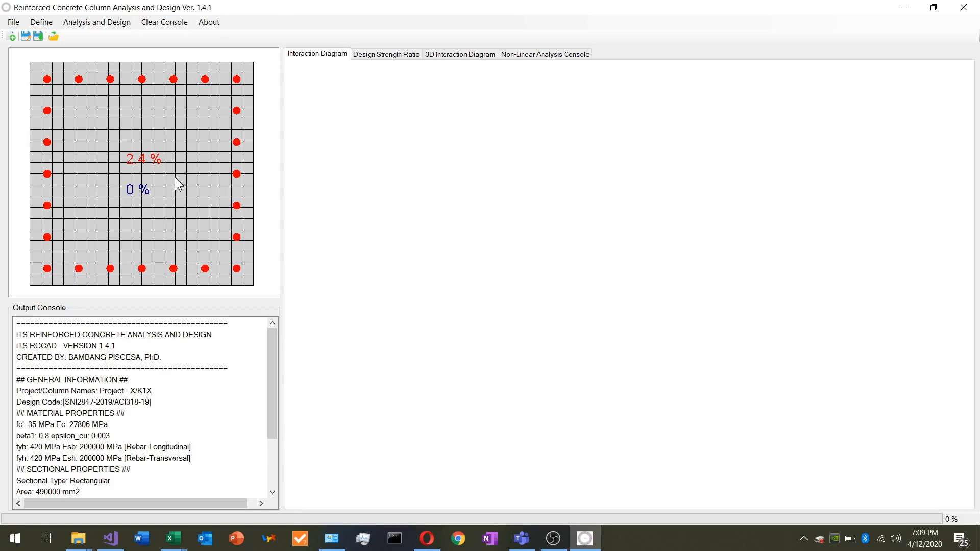
{"action": "left_click", "coordinate": [41, 23]}
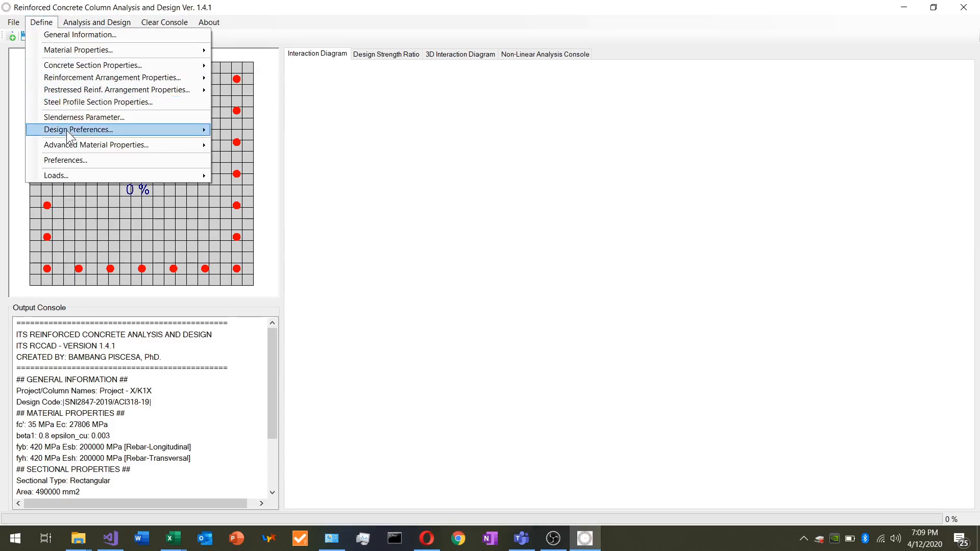
{"action": "mouse_move", "coordinate": [70, 176]}
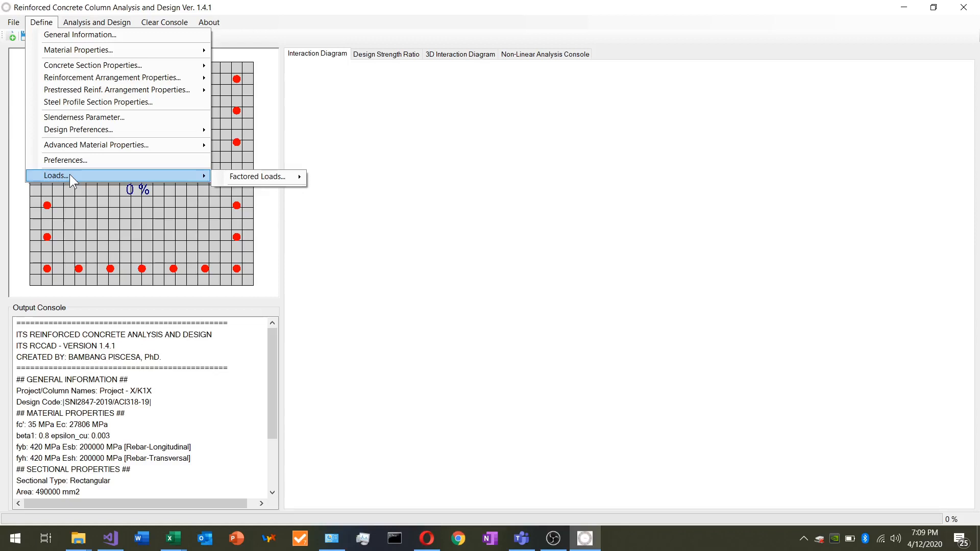
{"action": "mouse_move", "coordinate": [240, 178]}
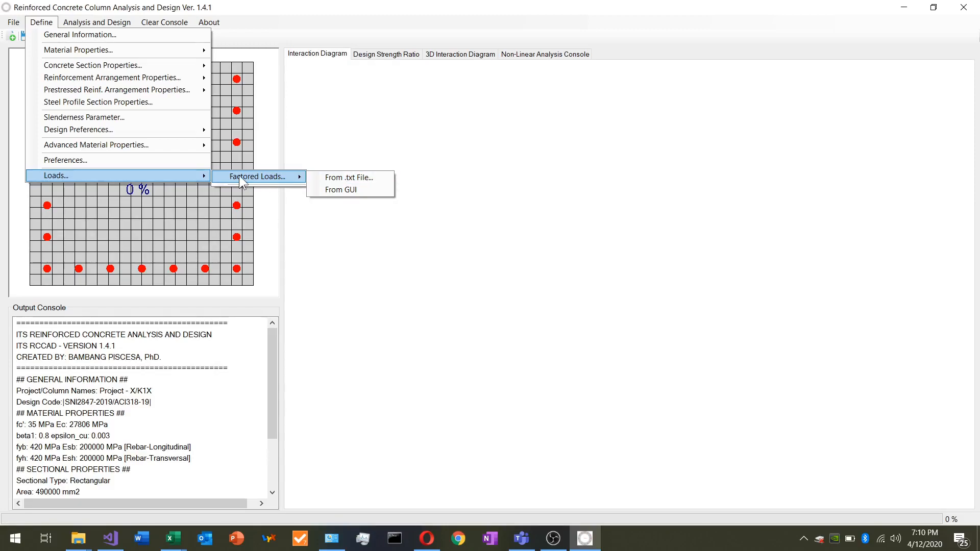
{"action": "left_click", "coordinate": [317, 9]}
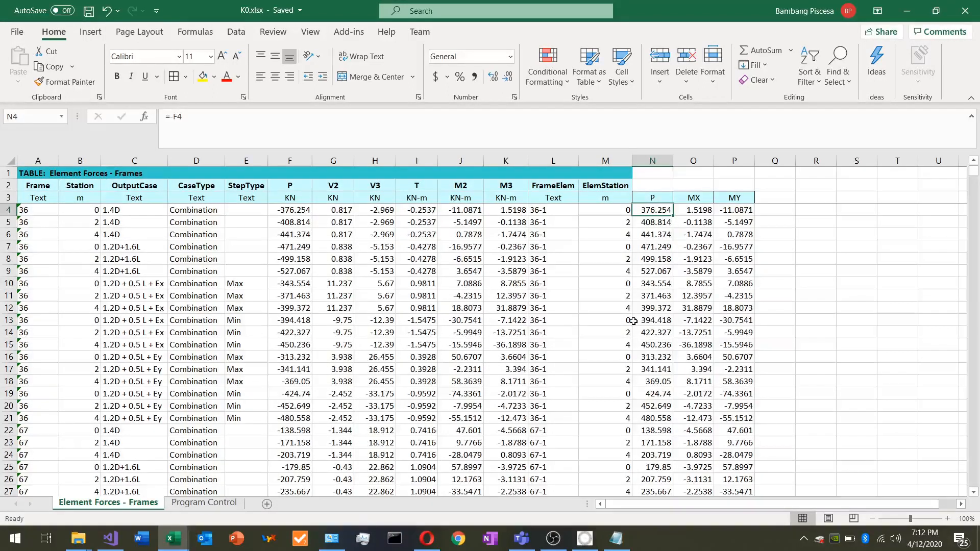
- Examine how the P, MX and MY columns of the Element Forces - Frames sheet are derived from the frame force columns
{"action": "left_click", "coordinate": [291, 213]}
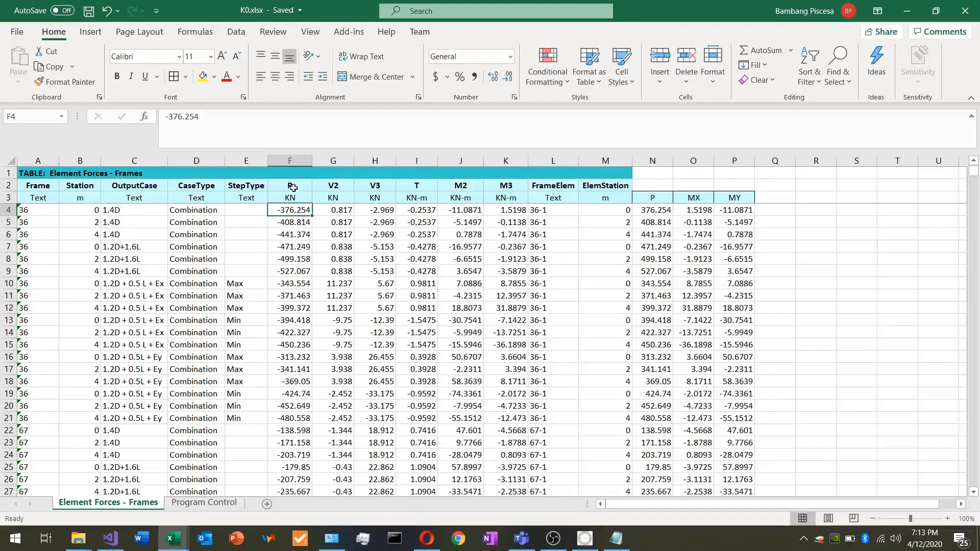
{"action": "left_click", "coordinate": [640, 211]}
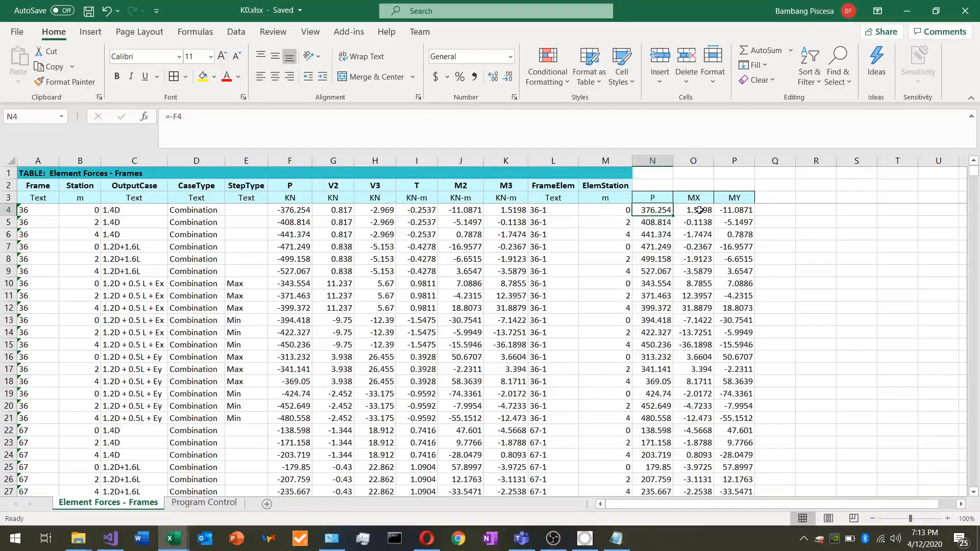
{"action": "left_click", "coordinate": [701, 211]}
{"action": "left_click", "coordinate": [337, 128]}
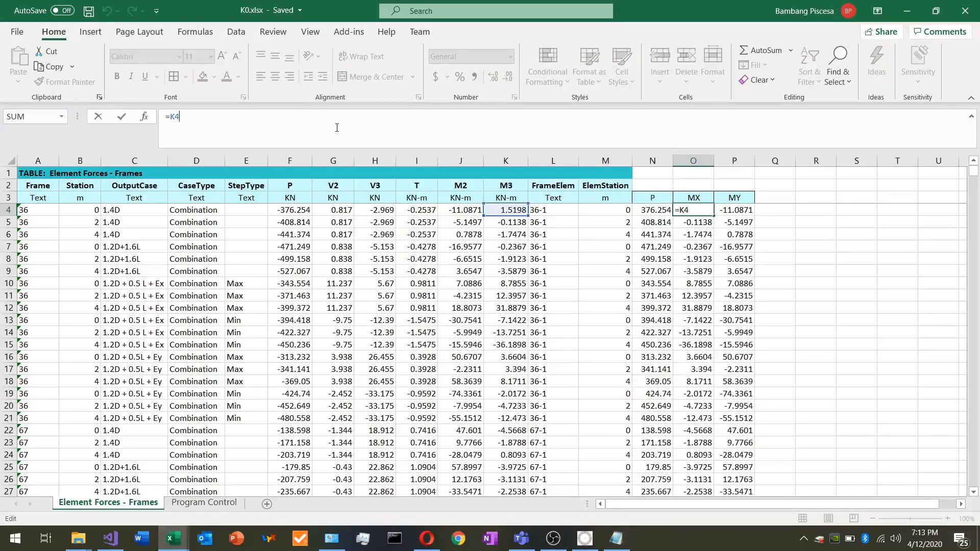
{"action": "key", "text": "Escape"}
{"action": "key", "text": "Right"}
{"action": "left_click", "coordinate": [337, 128]}
{"action": "key", "text": "Escape"}
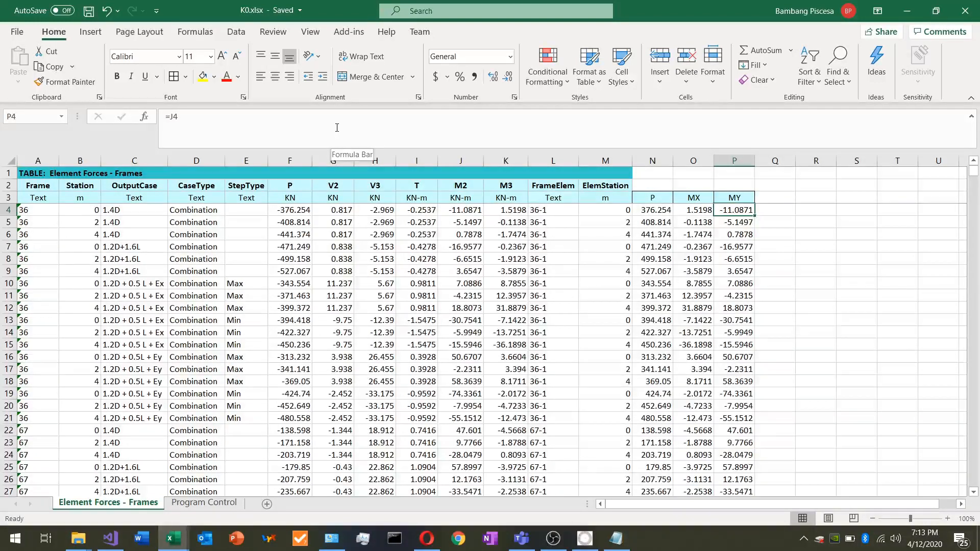
- Try to copy the P, MX and MY values from row 4 down to the last row of the sheet
{"action": "key", "text": "Left"}
{"action": "key", "text": "Left"}
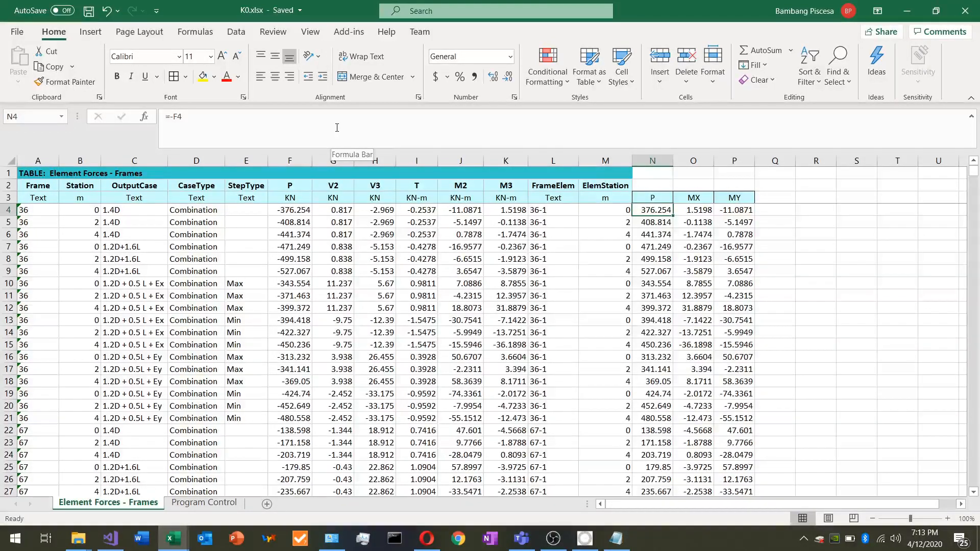
{"action": "key", "text": "shift+Right"}
{"action": "key", "text": "shift+Right"}
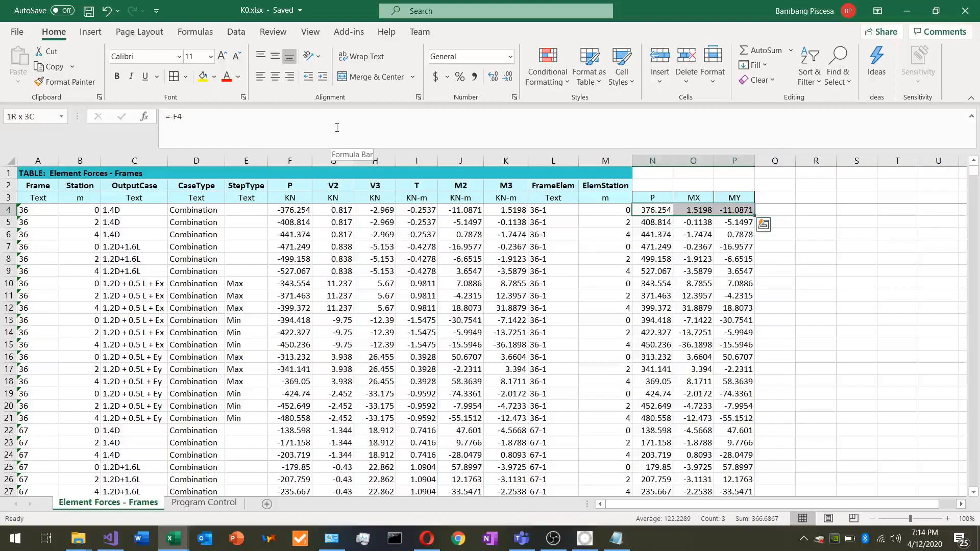
{"action": "key", "text": "ctrl+shift+Down"}
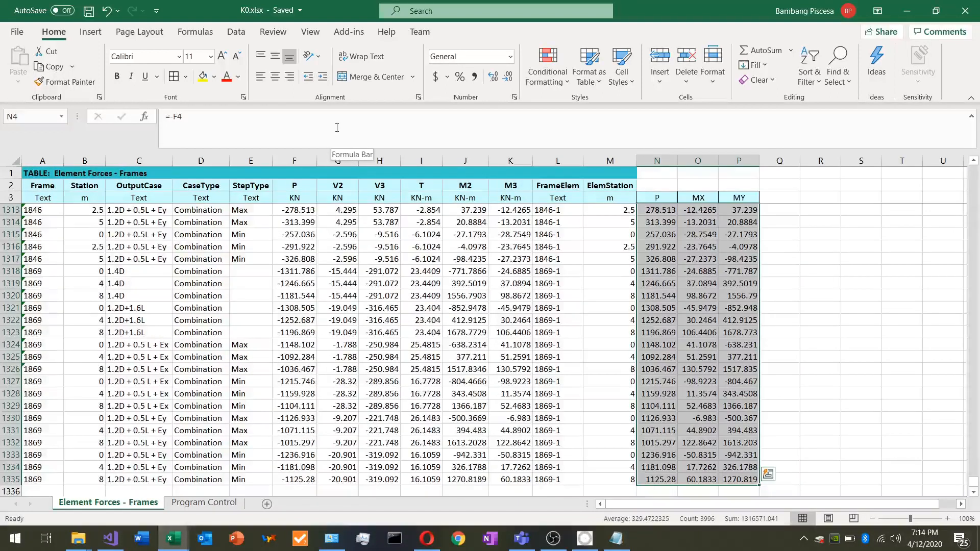
{"action": "key", "text": "ctrl+c"}
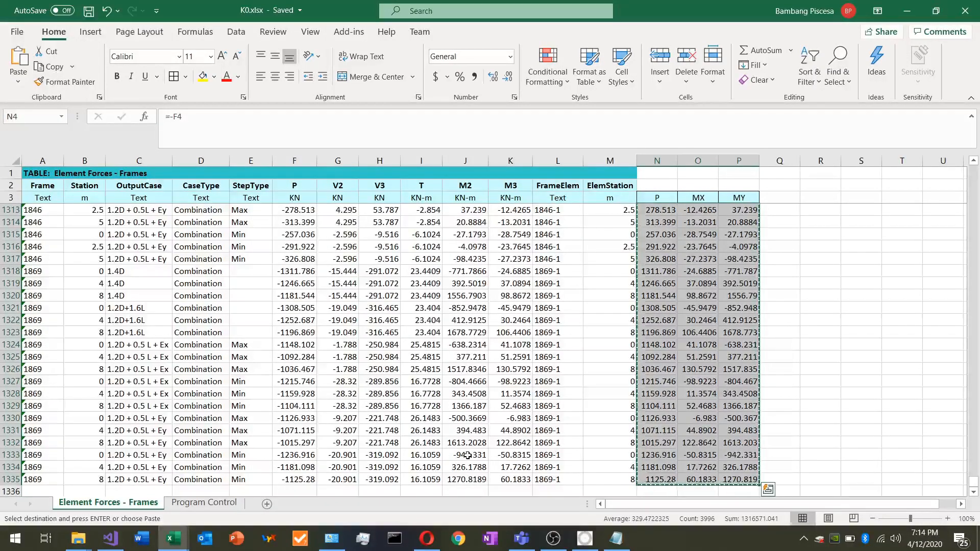
{"action": "key", "text": "Return"}
- Open LOAD_1.txt from the desktop in Notepad and return to the K0.xlsx workbook in Excel
{"action": "left_click", "coordinate": [979, 541]}
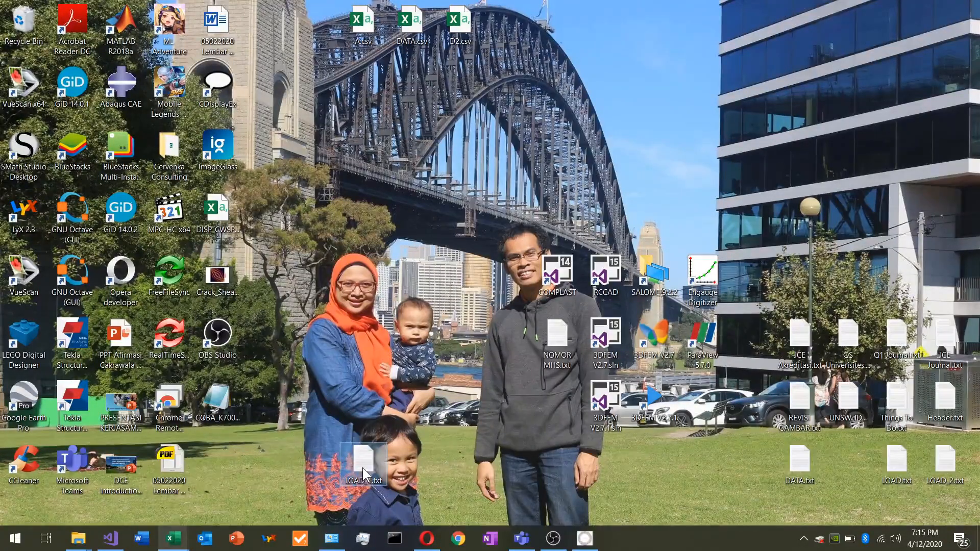
{"action": "double_click", "coordinate": [365, 465]}
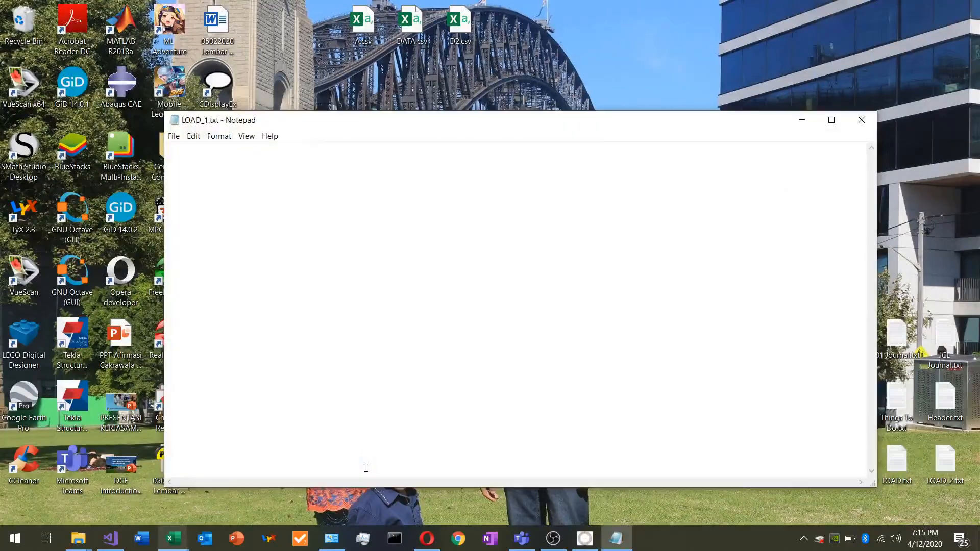
{"action": "left_click", "coordinate": [174, 538]}
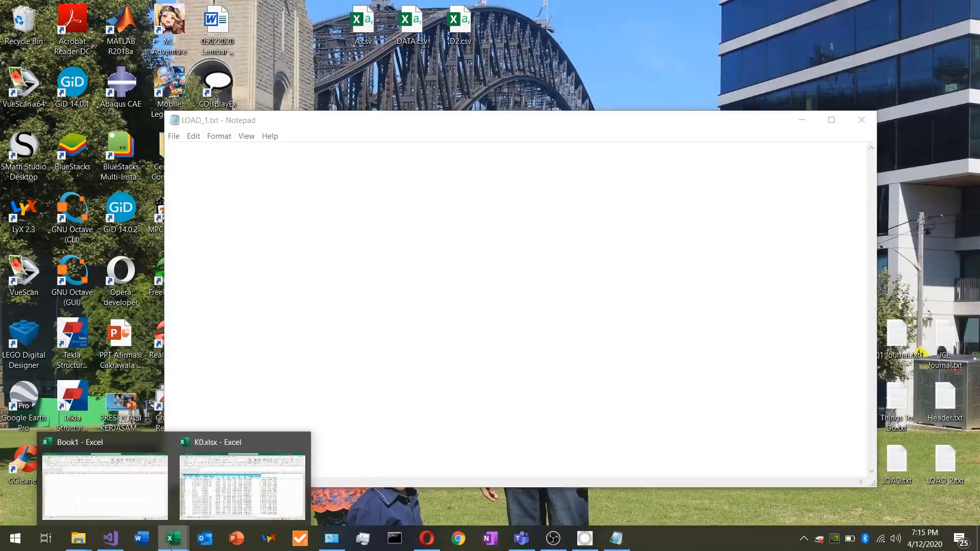
{"action": "left_click", "coordinate": [235, 510]}
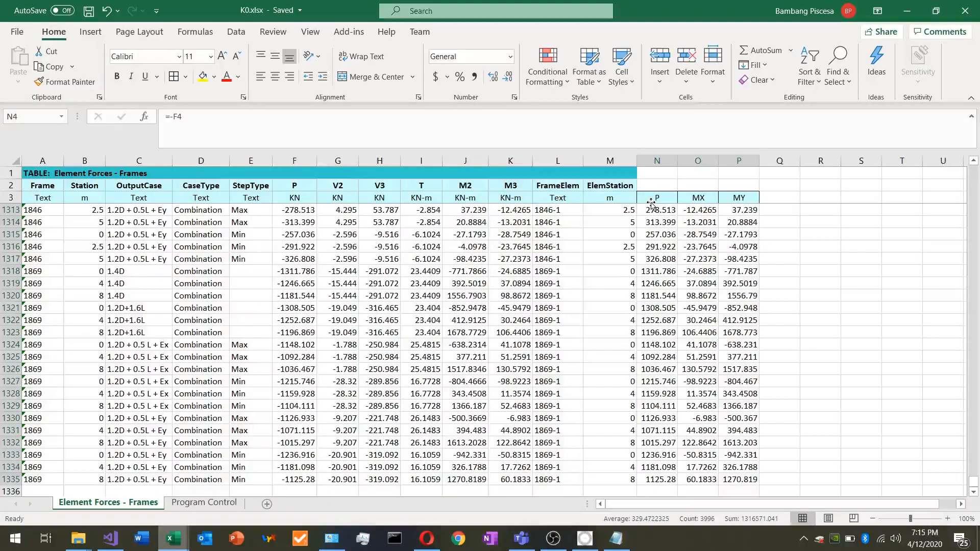
- Copy all P, MX and MY load values in columns N to P, from row 4 to the last row, without the headers
{"action": "left_click", "coordinate": [657, 215]}
{"action": "key", "text": "ctrl+Up"}
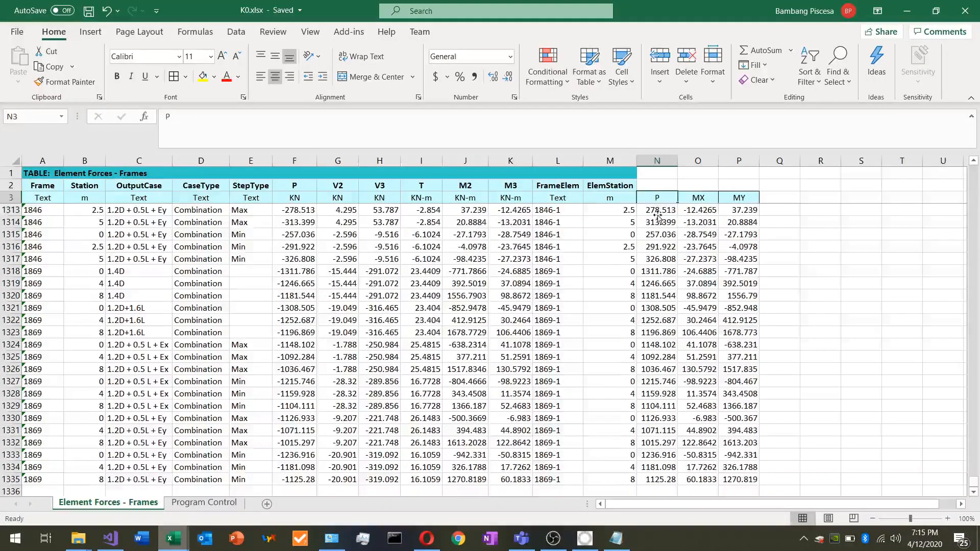
{"action": "key", "text": "Down"}
{"action": "key", "text": "shift+Right"}
{"action": "key", "text": "shift+Right"}
{"action": "key", "text": "ctrl+shift+Down"}
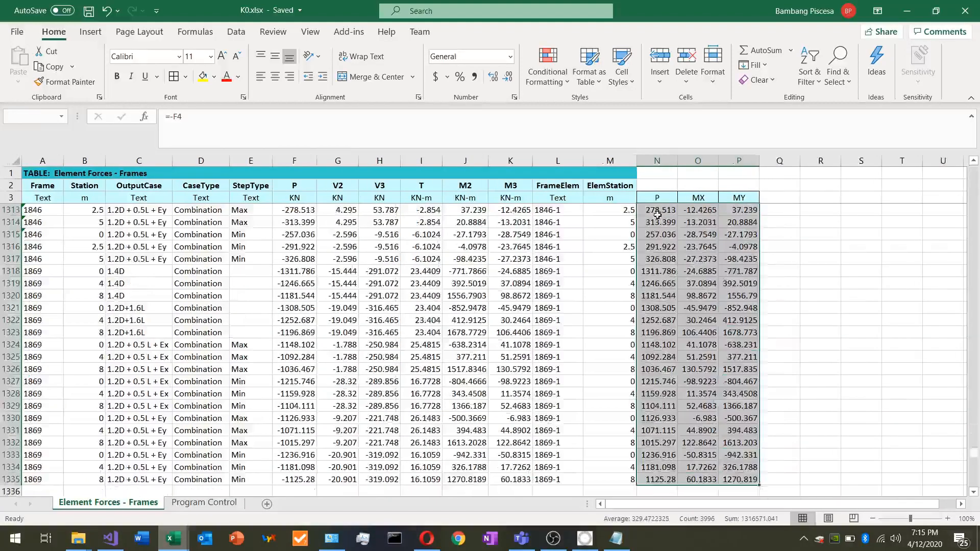
{"action": "key", "text": "ctrl+c"}
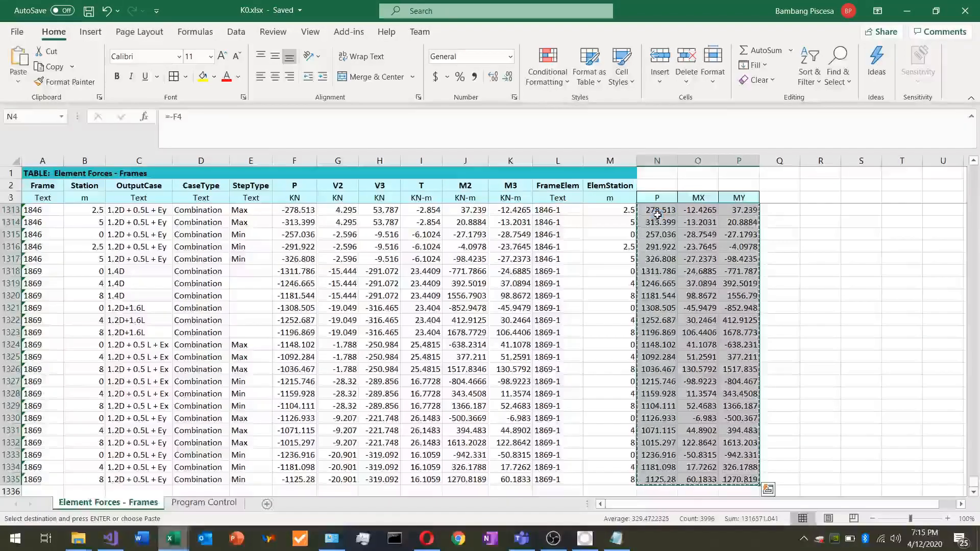
- Paste the copied load values into LOAD_1.txt in Notepad, save the file and close it
{"action": "left_click", "coordinate": [623, 539]}
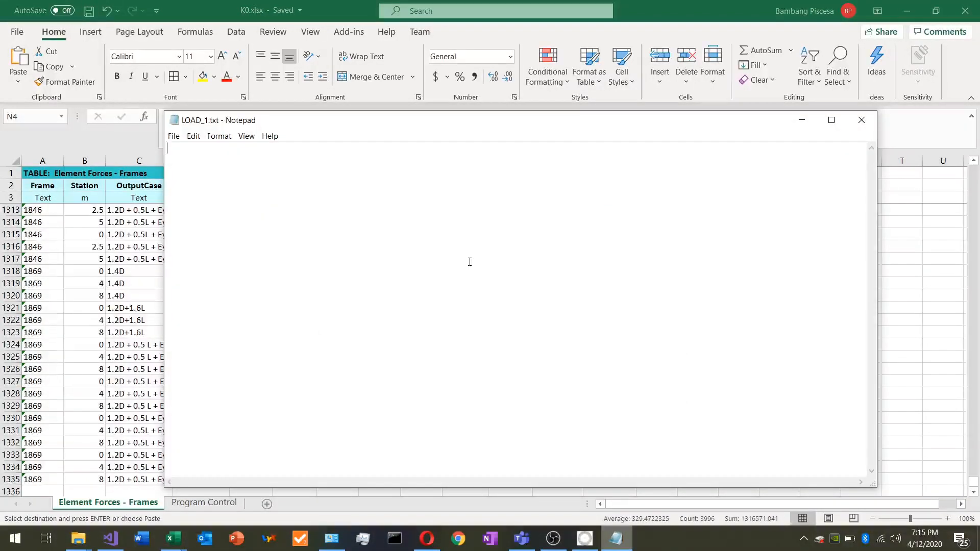
{"action": "key", "text": "ctrl+v"}
{"action": "key", "text": "ctrl+s"}
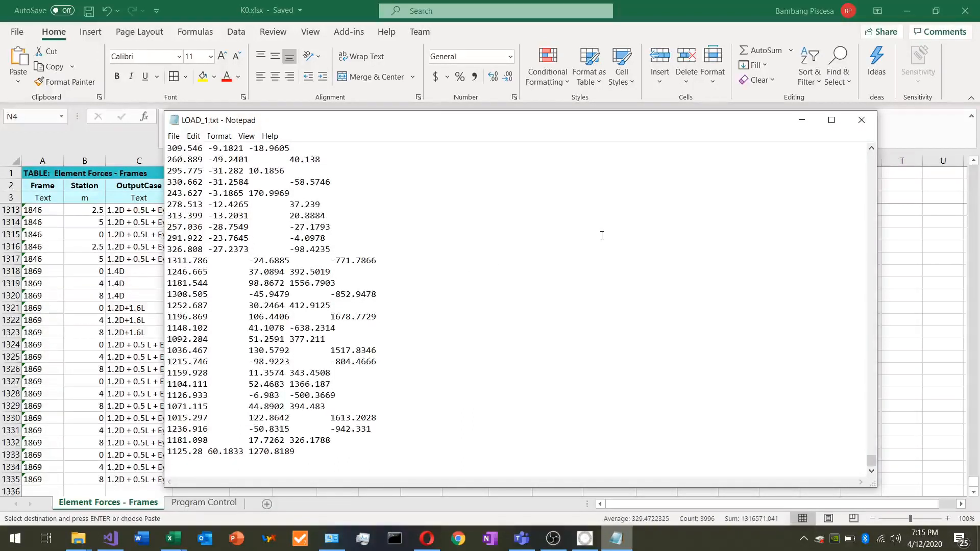
{"action": "left_click", "coordinate": [869, 118]}
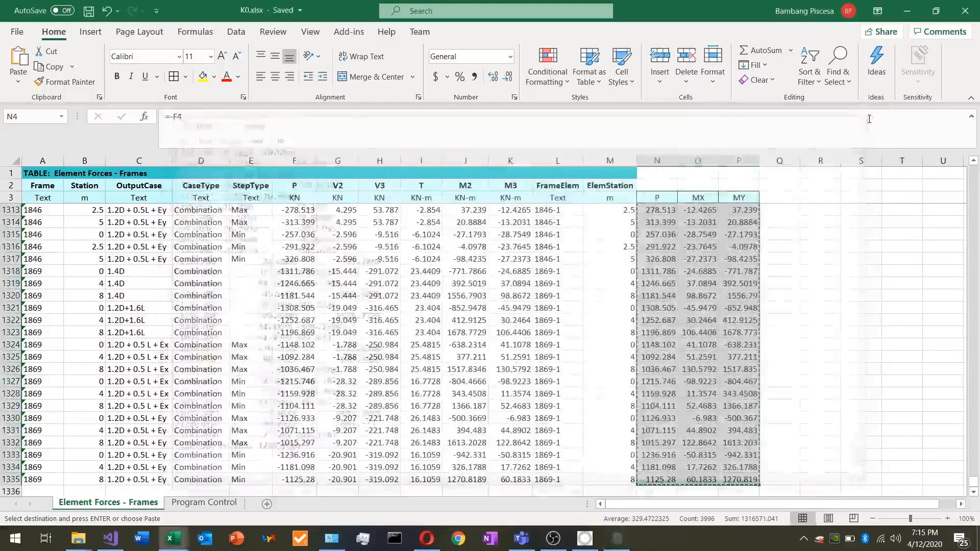
- Switch to Reinforced Concrete Column Analysis and Design and import the factored loads from the desktop text file LOAD_1.txt
{"action": "left_click", "coordinate": [585, 539]}
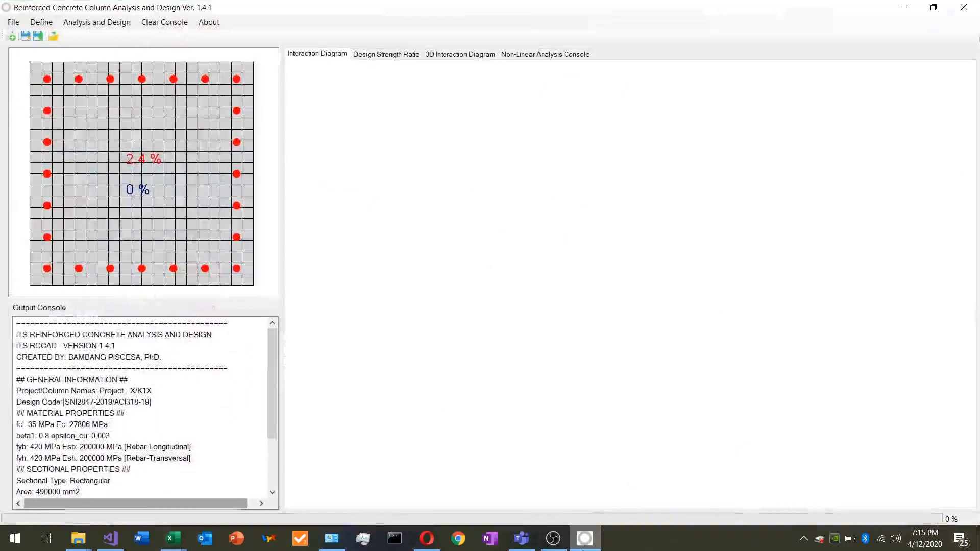
{"action": "left_click", "coordinate": [42, 22]}
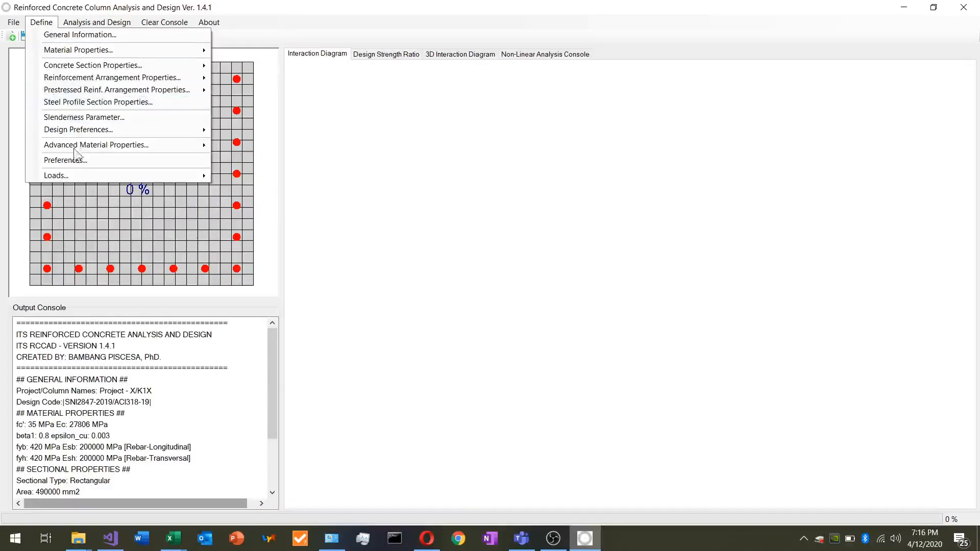
{"action": "mouse_move", "coordinate": [71, 175]}
{"action": "mouse_move", "coordinate": [240, 176]}
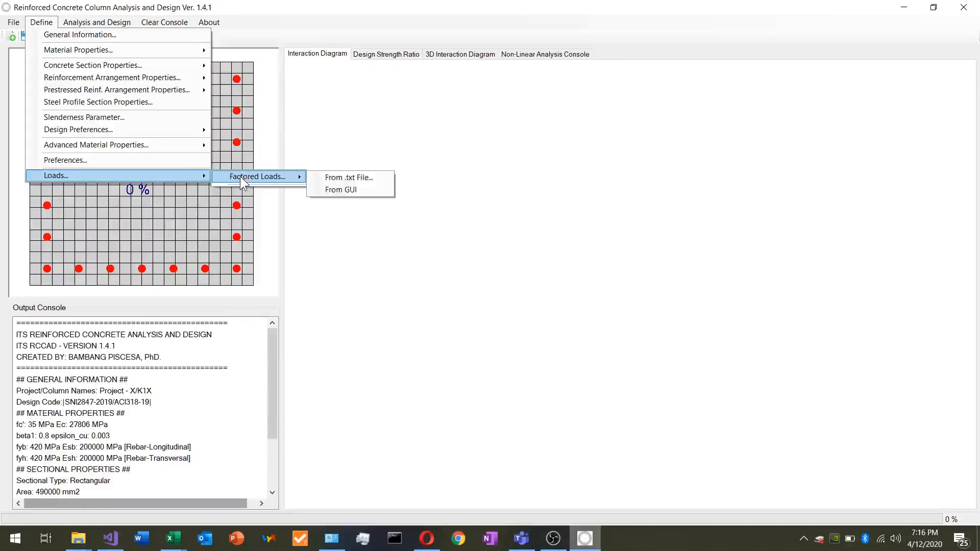
{"action": "left_click", "coordinate": [346, 179]}
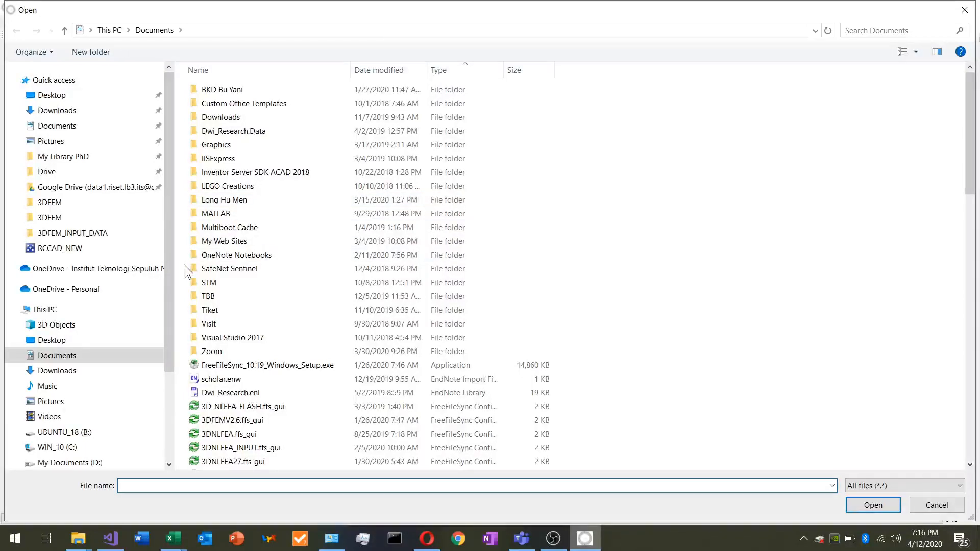
{"action": "left_click", "coordinate": [47, 99]}
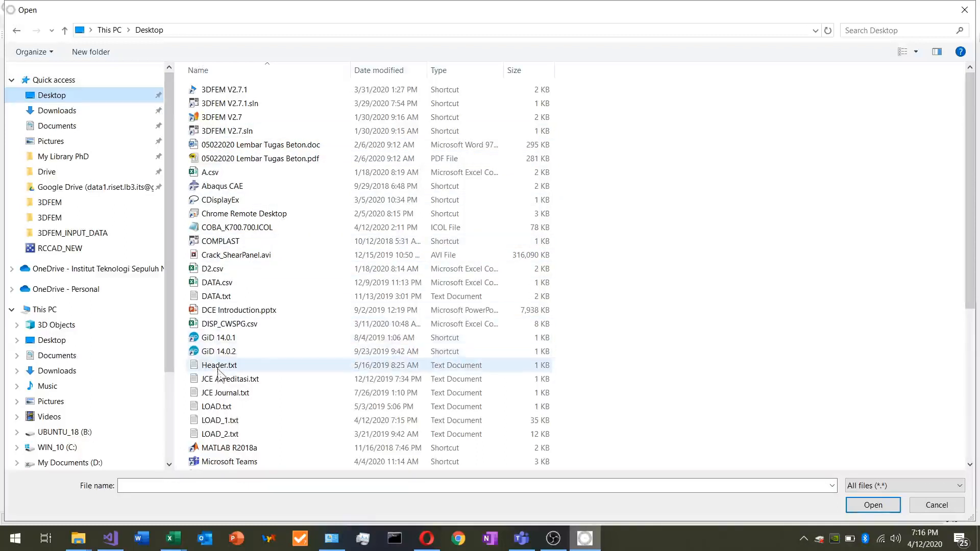
{"action": "double_click", "coordinate": [222, 421]}
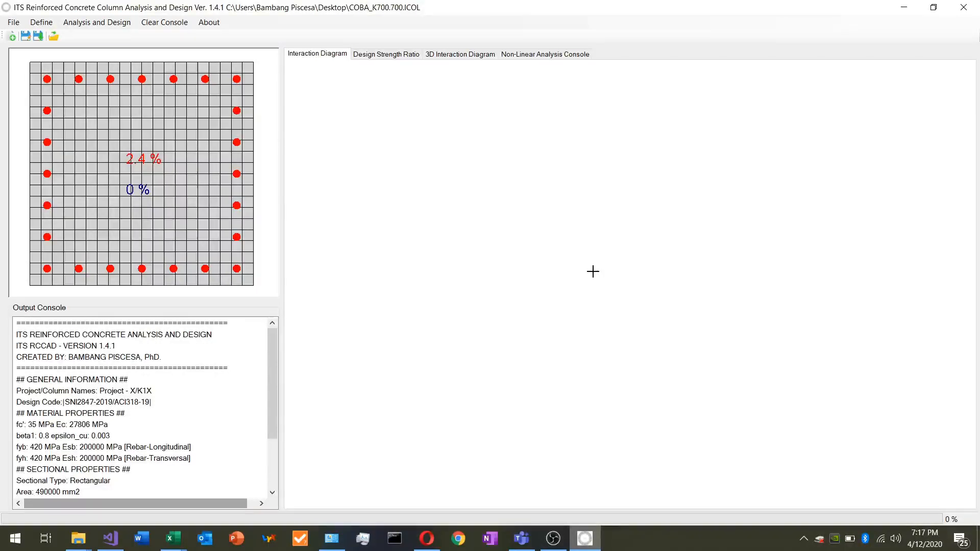
- Save the column project to the desktop as an ICOL file named K700
{"action": "left_click", "coordinate": [37, 37]}
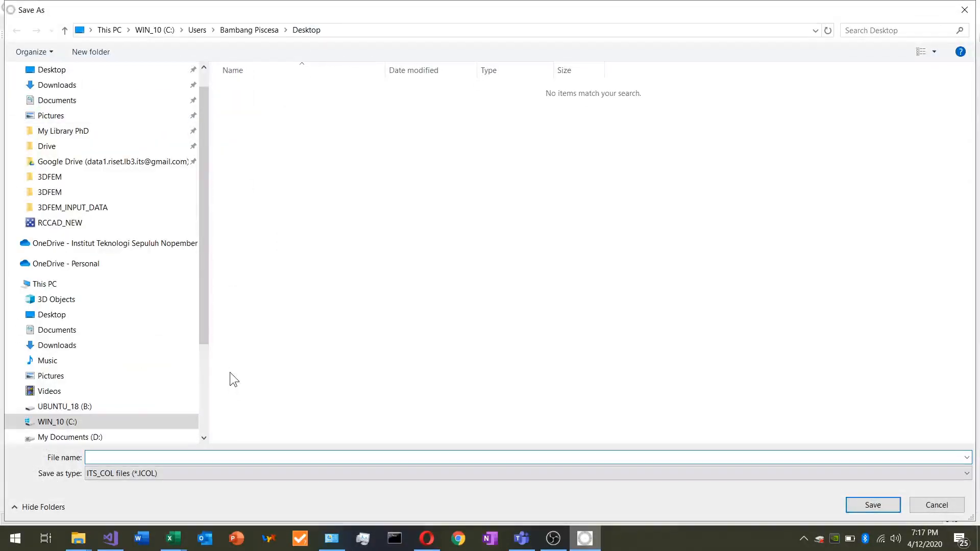
{"action": "type", "text": "K700"}
{"action": "left_click", "coordinate": [874, 505]}
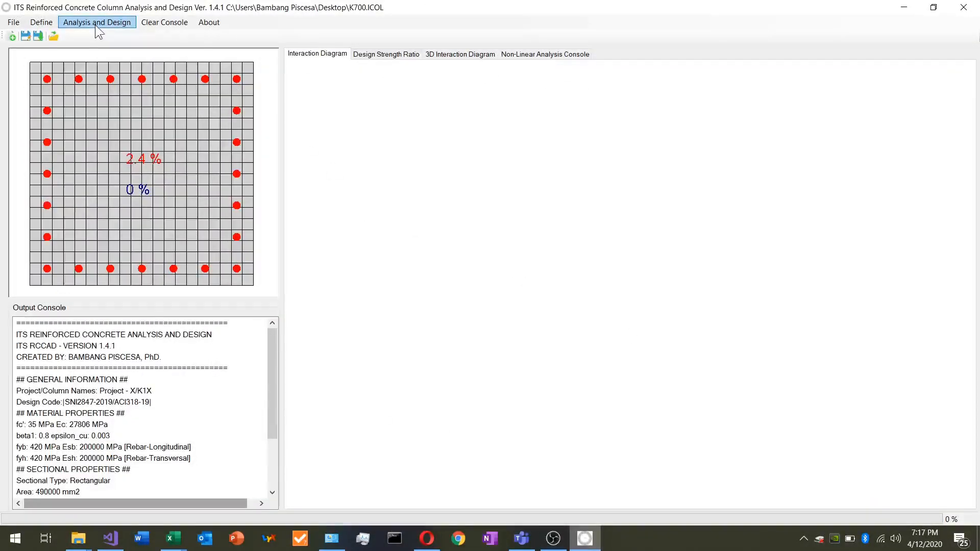
- Plot the column's 2D P-Mx interaction diagram, then the P-My one, and inspect the factored loads near the P-My capacity curve
{"action": "left_click", "coordinate": [96, 24]}
{"action": "mouse_move", "coordinate": [98, 35]}
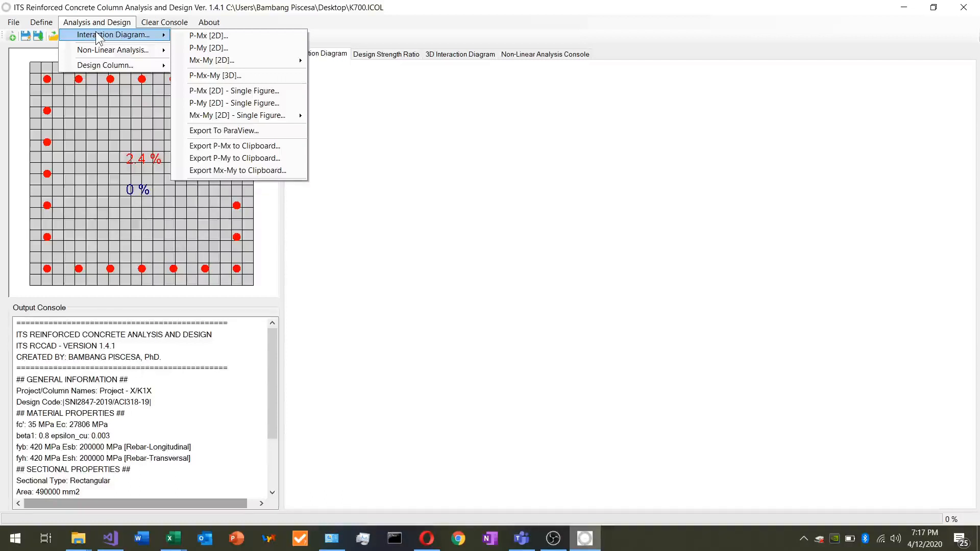
{"action": "left_click", "coordinate": [232, 35]}
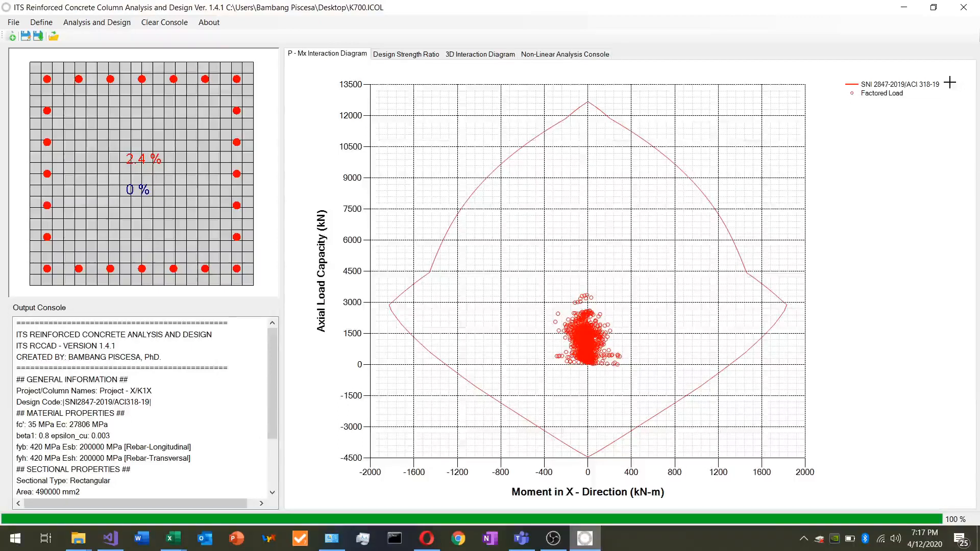
{"action": "left_click", "coordinate": [97, 22]}
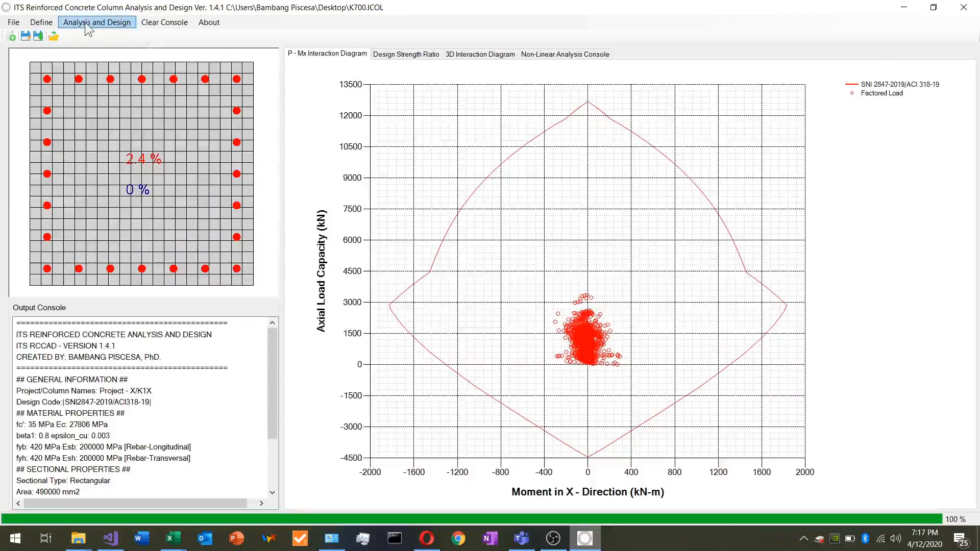
{"action": "mouse_move", "coordinate": [104, 40]}
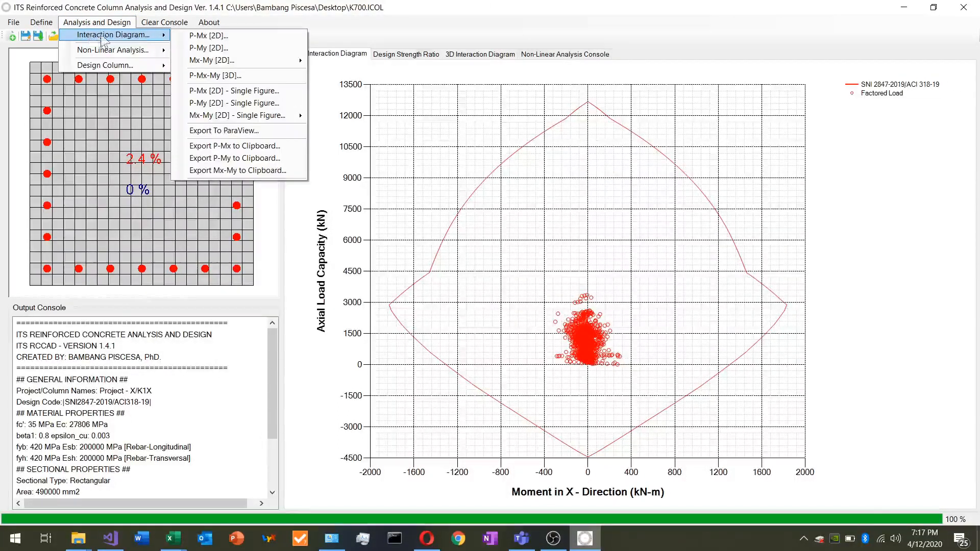
{"action": "left_click", "coordinate": [209, 48]}
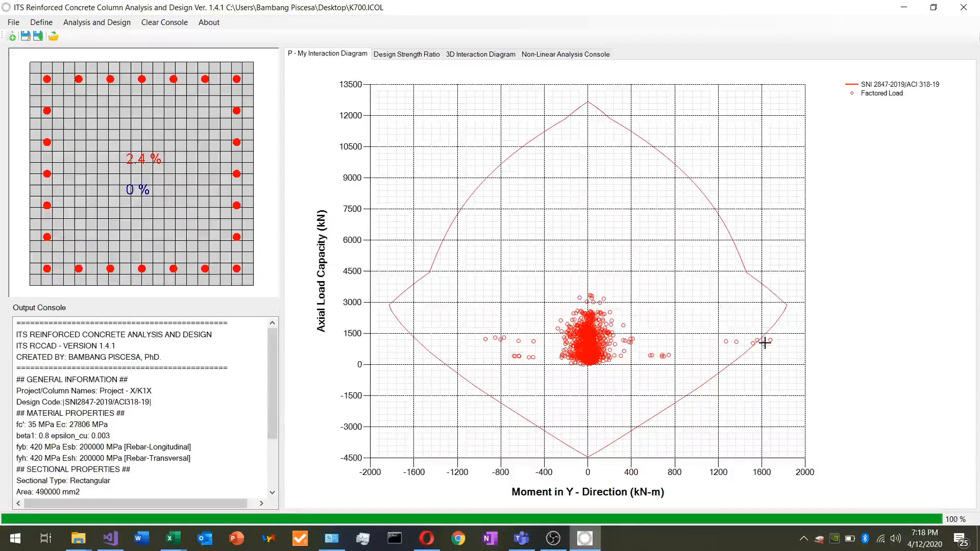
{"action": "mouse_move", "coordinate": [764, 342]}
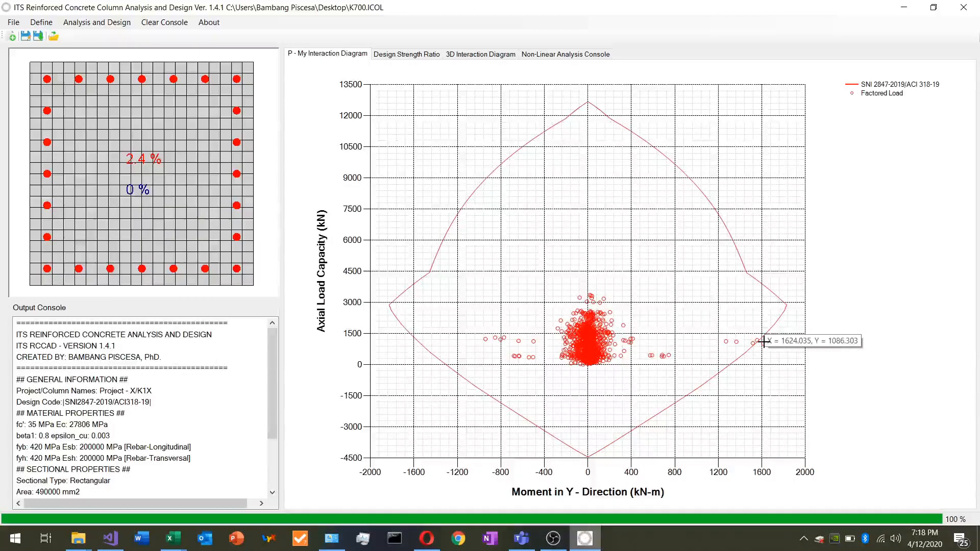
- Plot the 2D Mx-My interaction diagram with the axial force P set to 0 kN
{"action": "left_click", "coordinate": [98, 25]}
{"action": "mouse_move", "coordinate": [110, 34]}
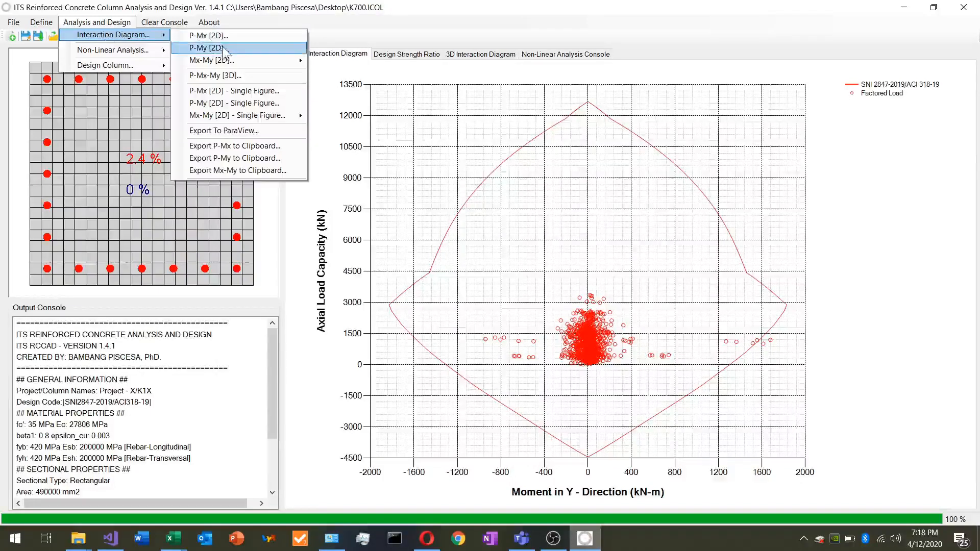
{"action": "mouse_move", "coordinate": [223, 65]}
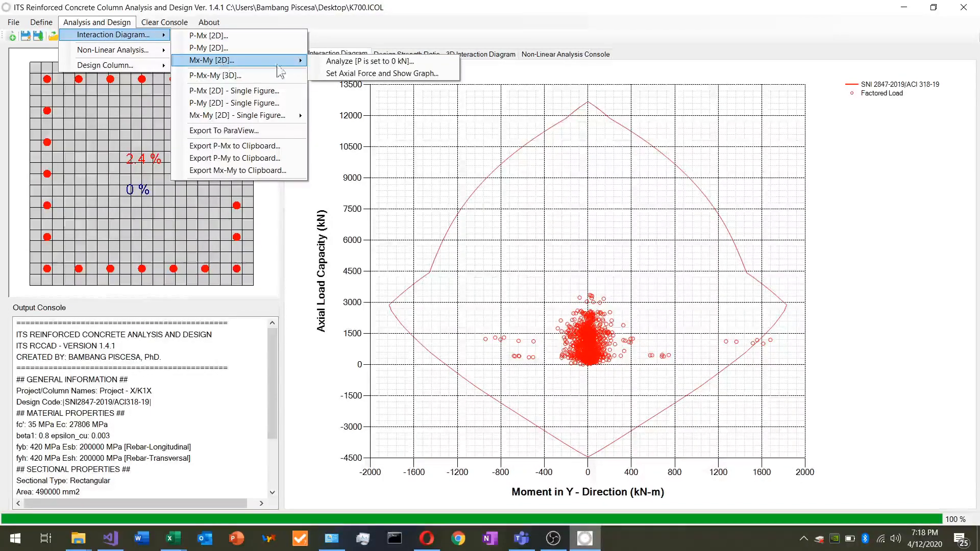
{"action": "left_click", "coordinate": [381, 64]}
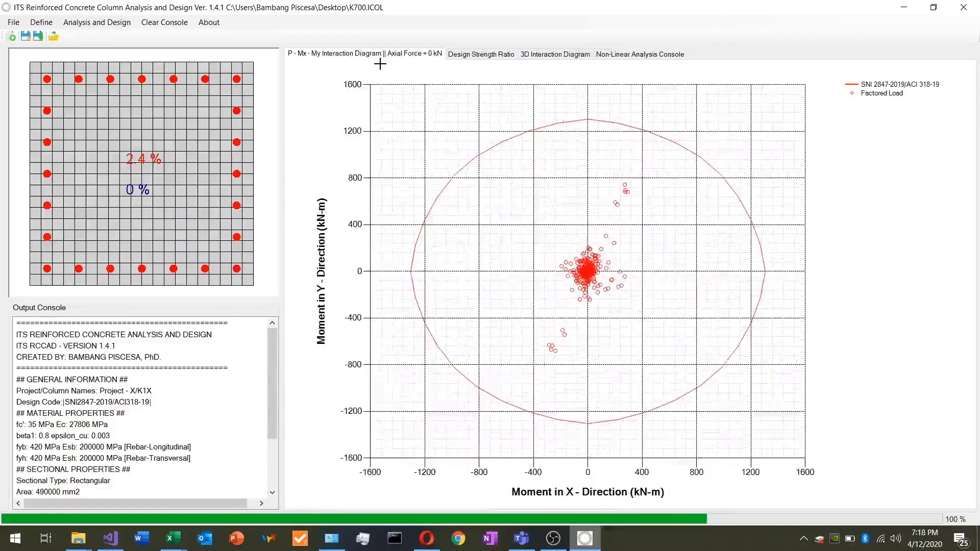
- Set the axial load of the Mx-My interaction diagram to 1100 kN and show the graph
{"action": "left_click", "coordinate": [117, 22]}
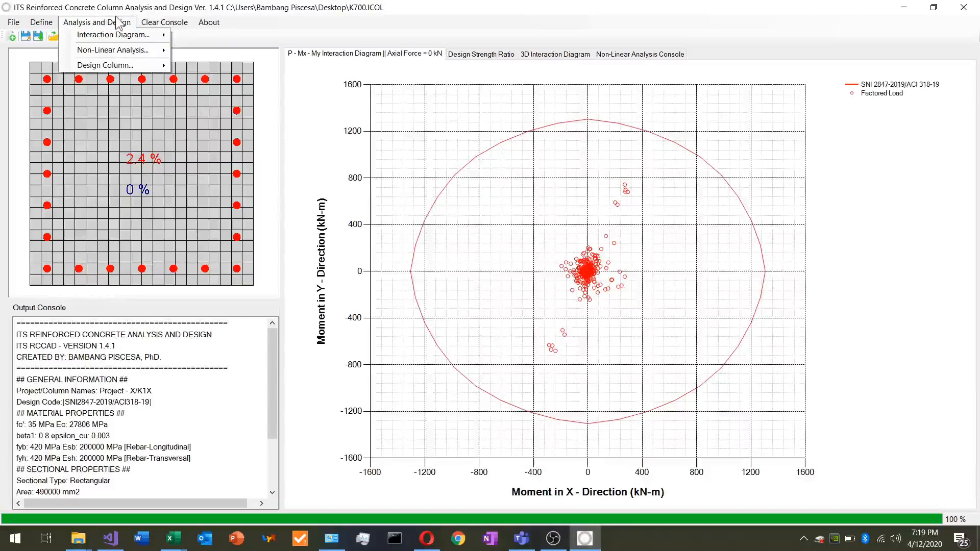
{"action": "mouse_move", "coordinate": [122, 35]}
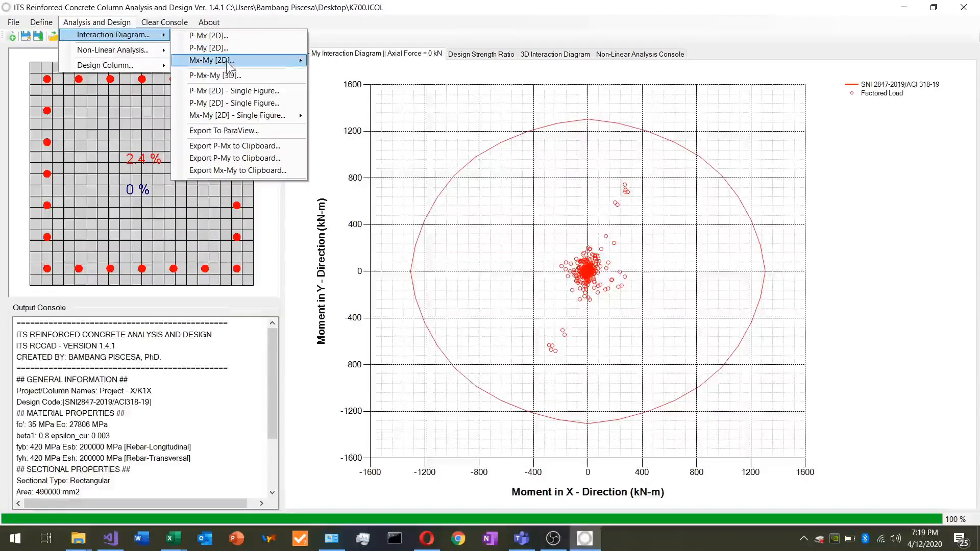
{"action": "mouse_move", "coordinate": [228, 65]}
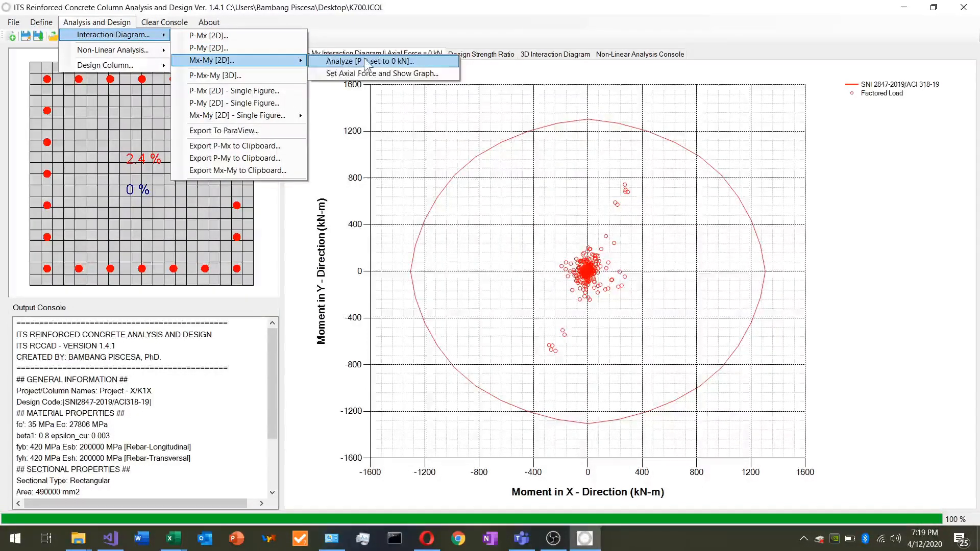
{"action": "left_click", "coordinate": [357, 74]}
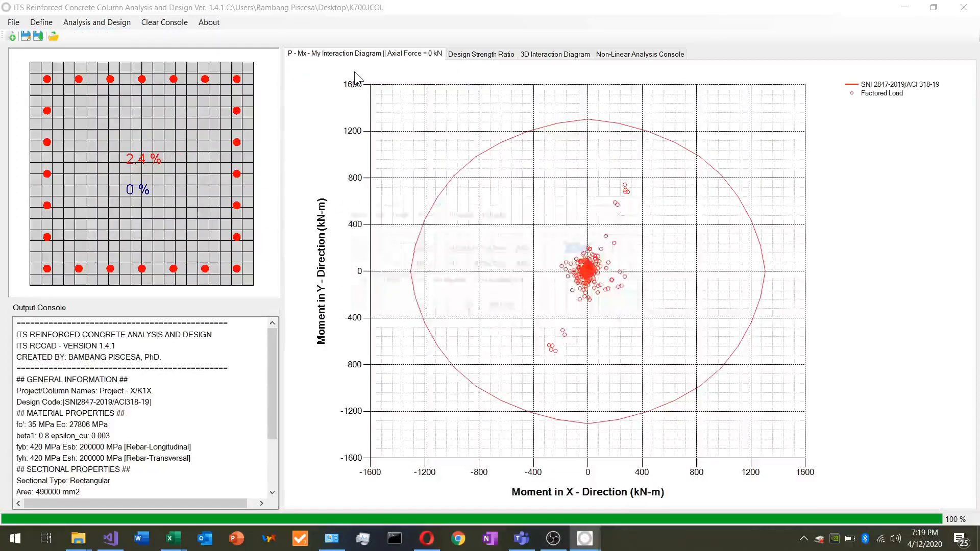
{"action": "key", "text": "BackSpace"}
{"action": "type", "text": "1100"}
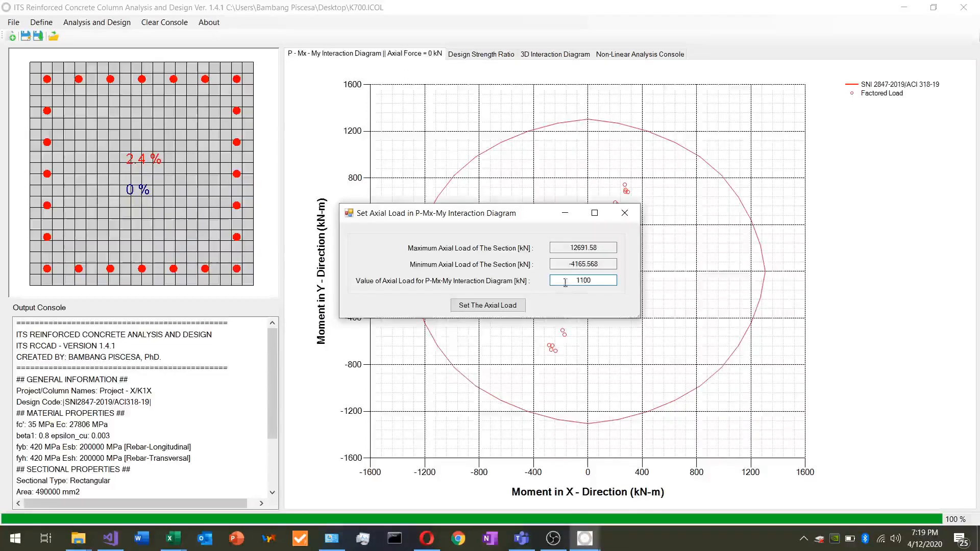
{"action": "left_click", "coordinate": [498, 304]}
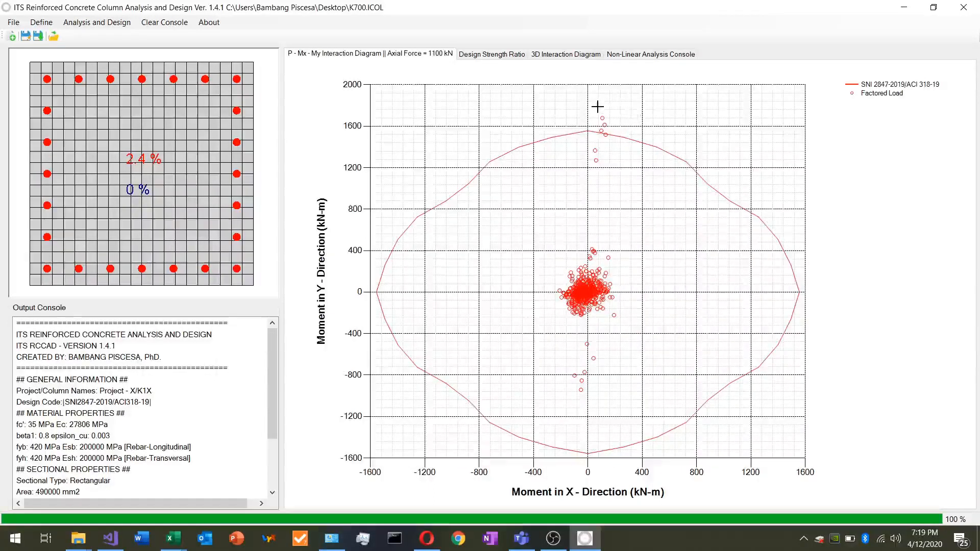
- Run the design strength ratio check for SNI 2847-2019/ACI 318-19, then return to the interaction diagram
{"action": "left_click", "coordinate": [504, 57]}
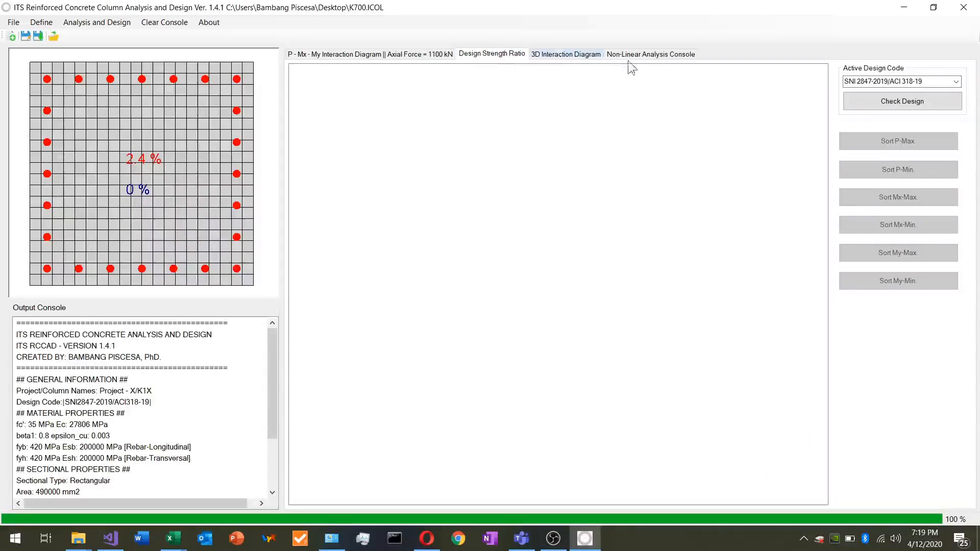
{"action": "left_click", "coordinate": [906, 105]}
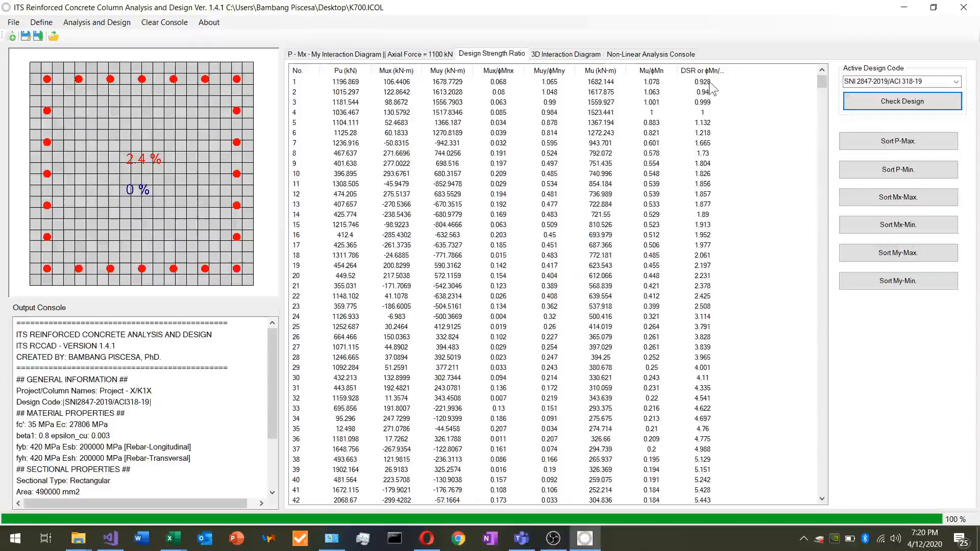
{"action": "left_click", "coordinate": [392, 55]}
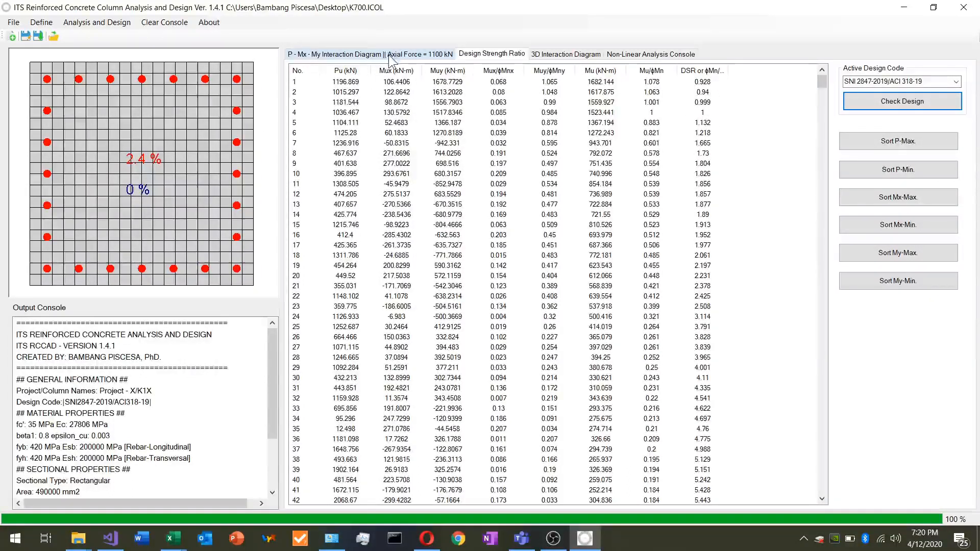
- Replot the Mx-My interaction diagram with its axial load set to 1100 kN
{"action": "left_click", "coordinate": [77, 23]}
{"action": "mouse_move", "coordinate": [92, 36]}
{"action": "mouse_move", "coordinate": [214, 61]}
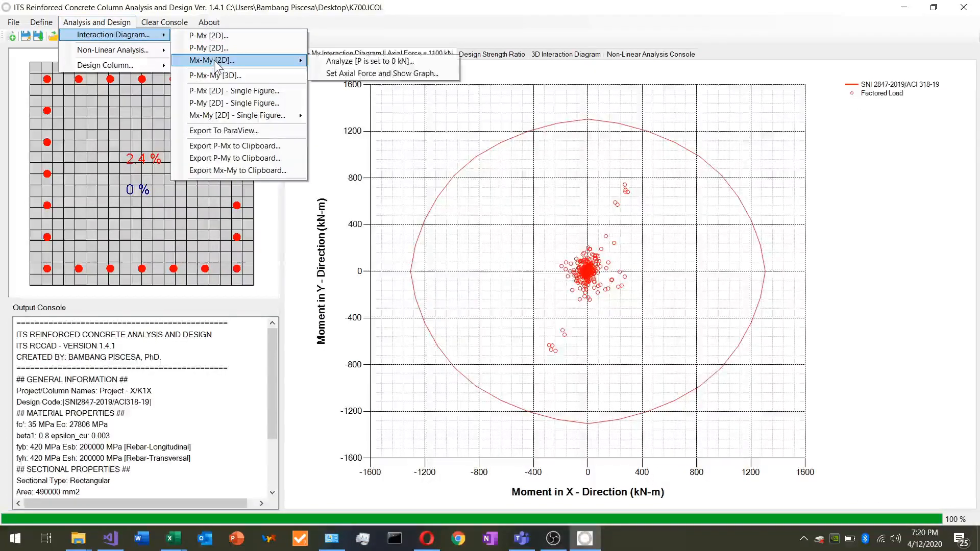
{"action": "left_click", "coordinate": [349, 76]}
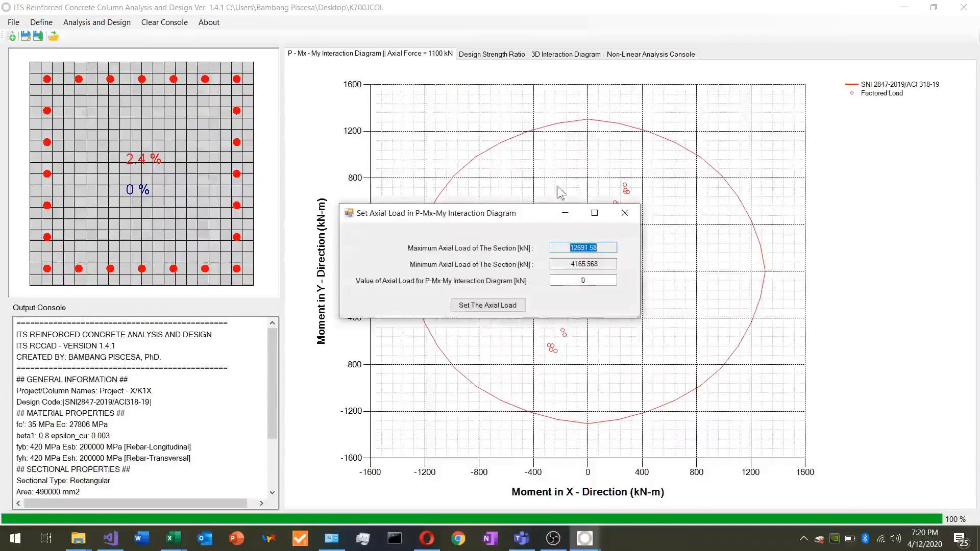
{"action": "double_click", "coordinate": [592, 280]}
{"action": "type", "text": "0"}
{"action": "key", "text": "BackSpace"}
{"action": "type", "text": "11"}
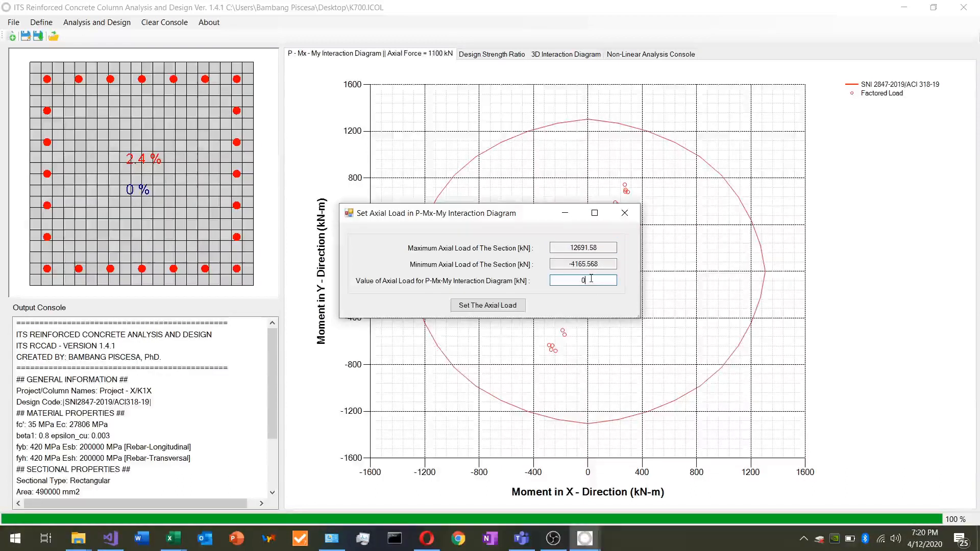
{"action": "type", "text": "00"}
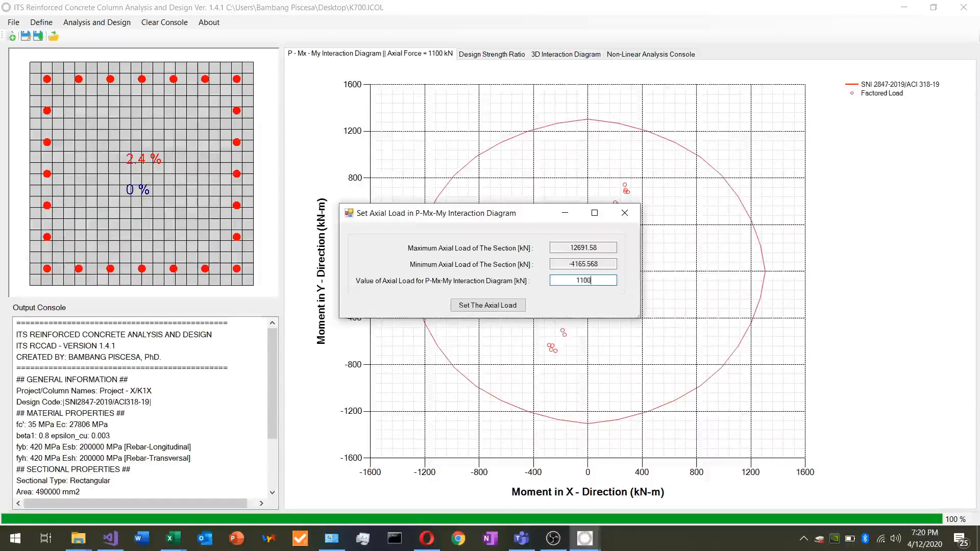
{"action": "left_click", "coordinate": [495, 307]}
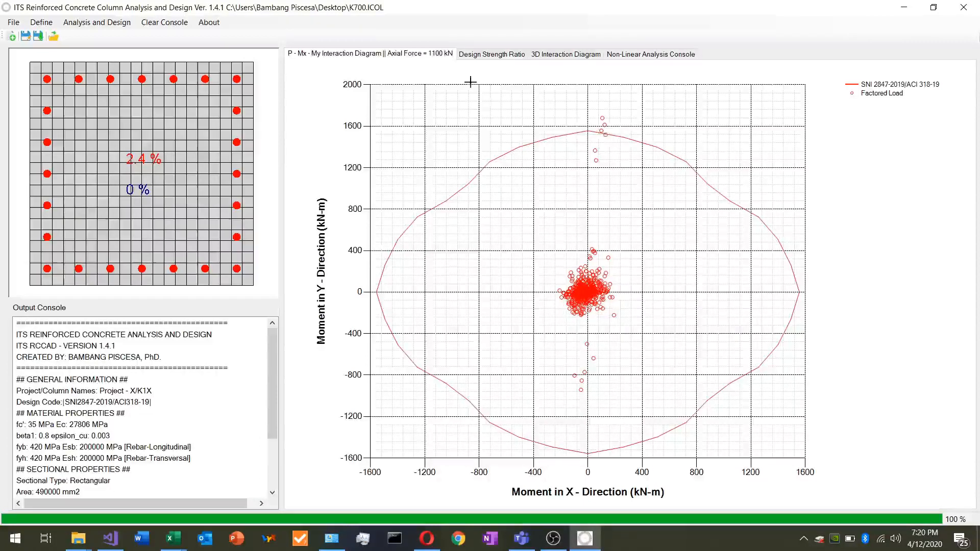
- Show the 2D P-My interaction diagram again to examine the factored loads near the capacity curve
{"action": "left_click", "coordinate": [116, 22]}
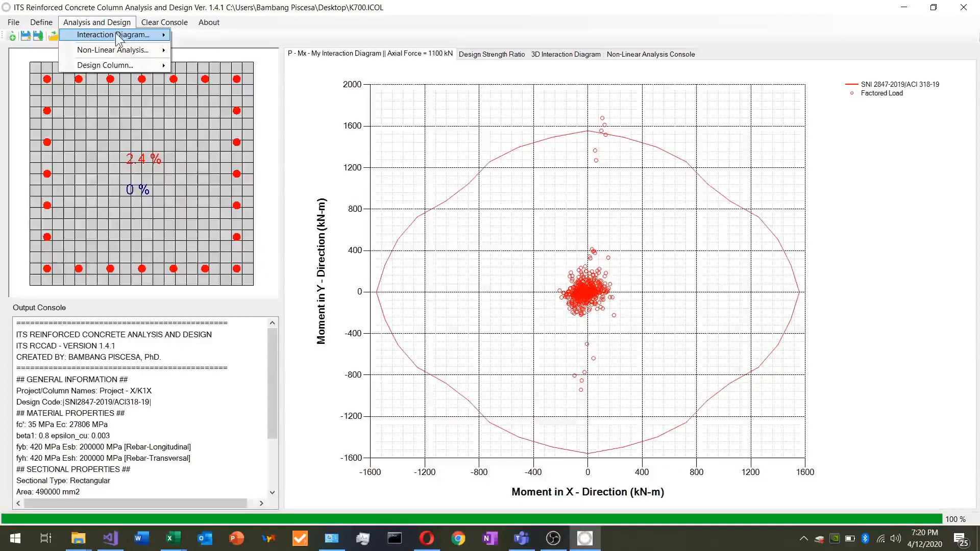
{"action": "mouse_move", "coordinate": [118, 37]}
{"action": "left_click", "coordinate": [209, 47]}
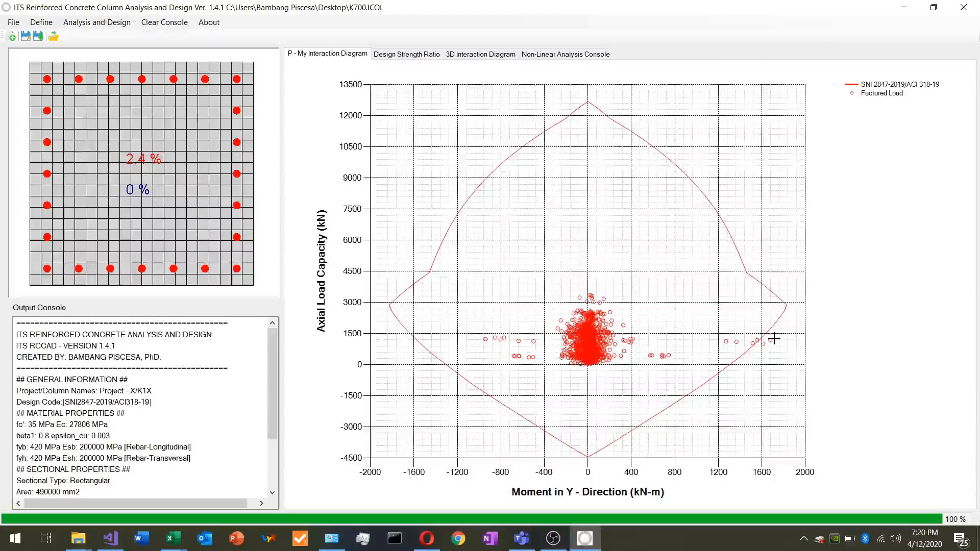
- Switch back to the Mx-My interaction diagram by setting the axial load to 1100 kN
{"action": "left_click", "coordinate": [92, 23]}
{"action": "mouse_move", "coordinate": [117, 35]}
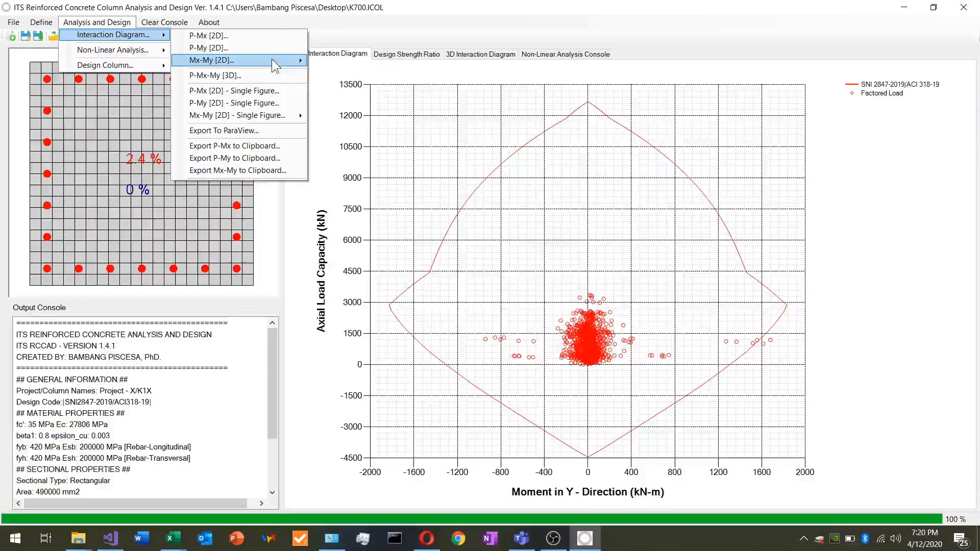
{"action": "mouse_move", "coordinate": [293, 64]}
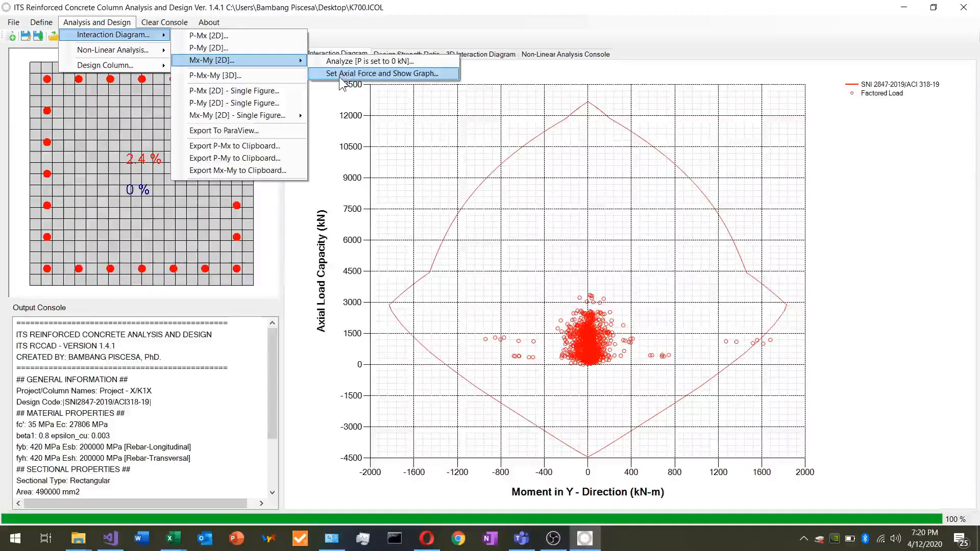
{"action": "left_click", "coordinate": [368, 72]}
{"action": "double_click", "coordinate": [562, 282]}
{"action": "type", "text": "1100"}
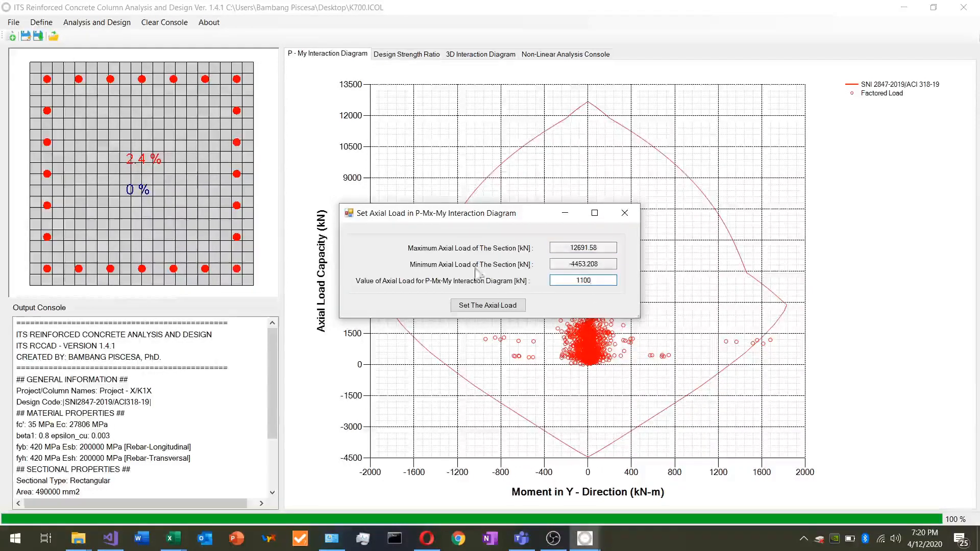
{"action": "left_click", "coordinate": [487, 306]}
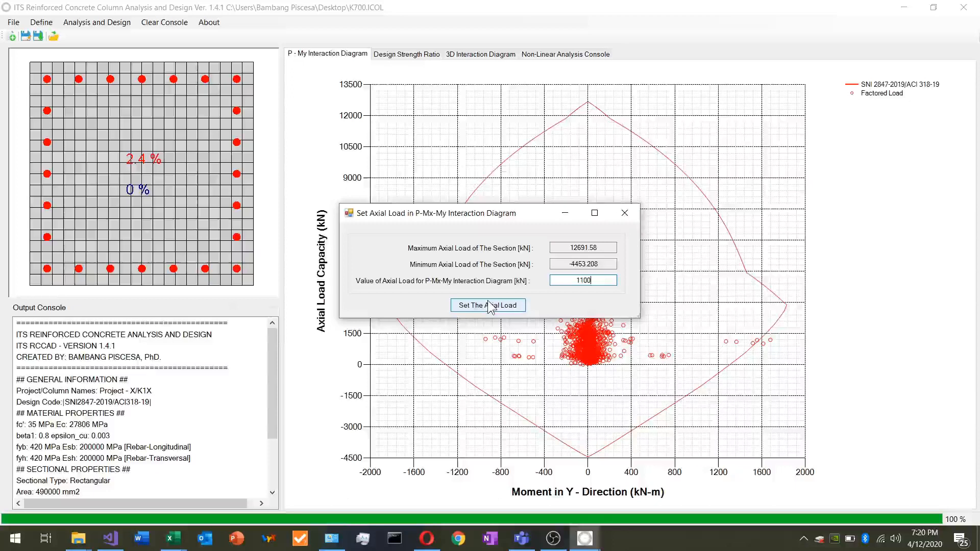
{"action": "left_click", "coordinate": [488, 305]}
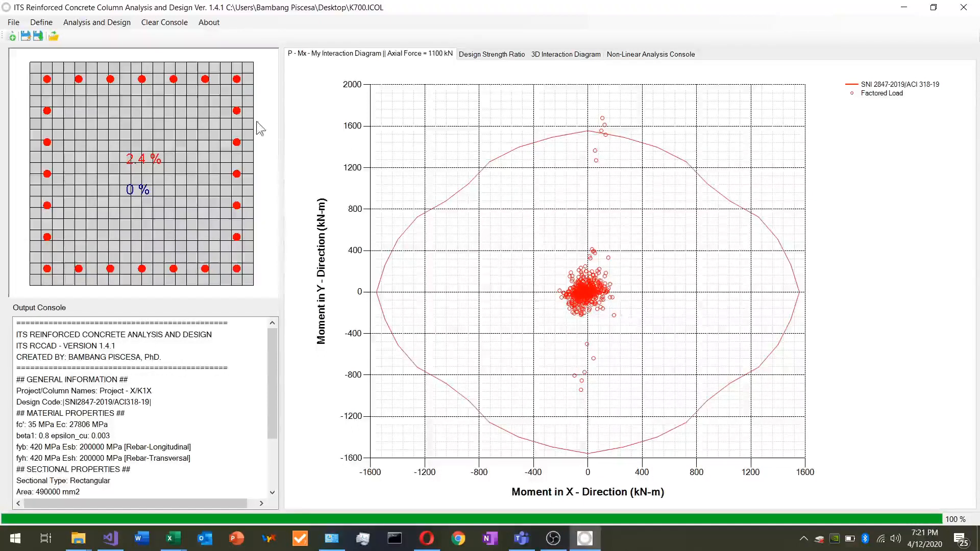
{"action": "left_click", "coordinate": [41, 22]}
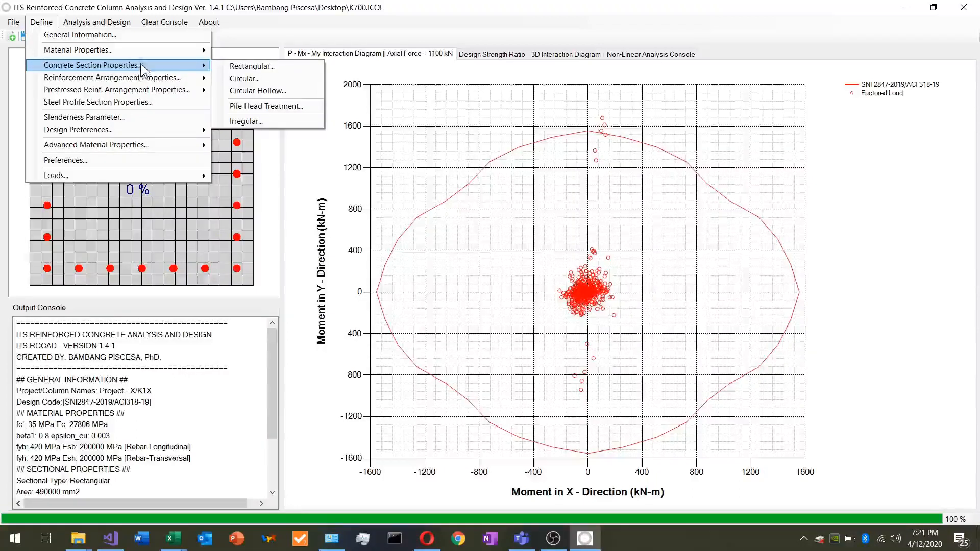
{"action": "key", "text": "Escape"}
{"action": "key", "text": "Escape"}
- Generate the 3D P-Mx-My interaction diagram and examine the factored load points against the capacity surface
{"action": "left_click", "coordinate": [108, 26]}
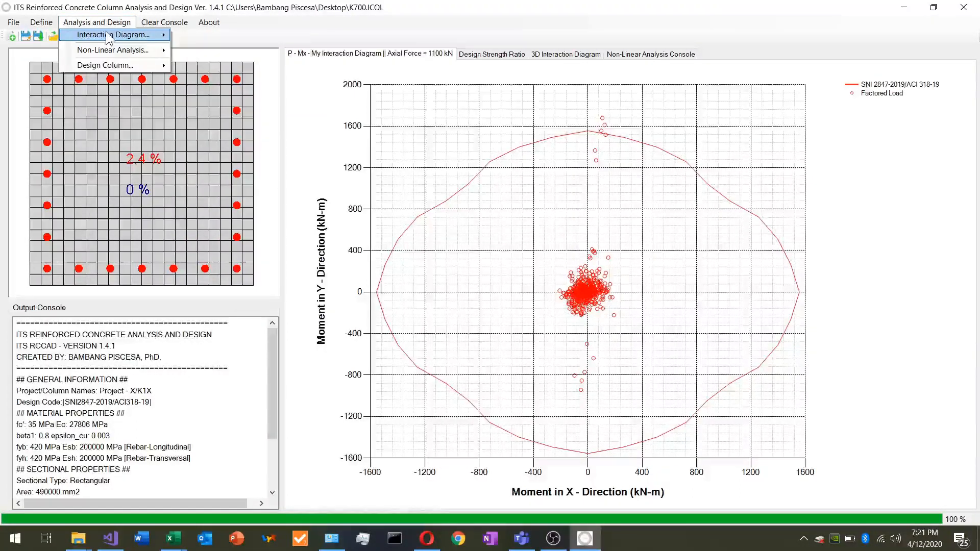
{"action": "mouse_move", "coordinate": [108, 36]}
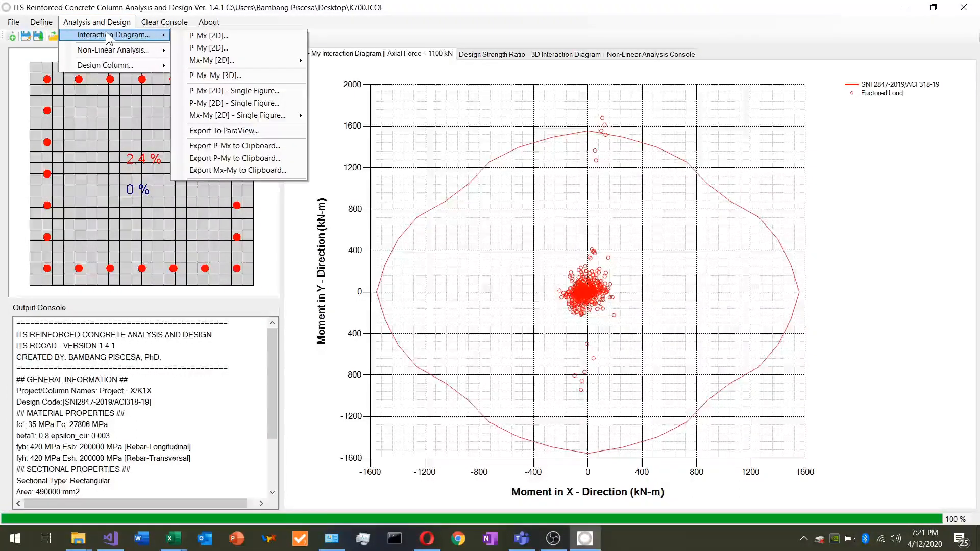
{"action": "left_click", "coordinate": [226, 76]}
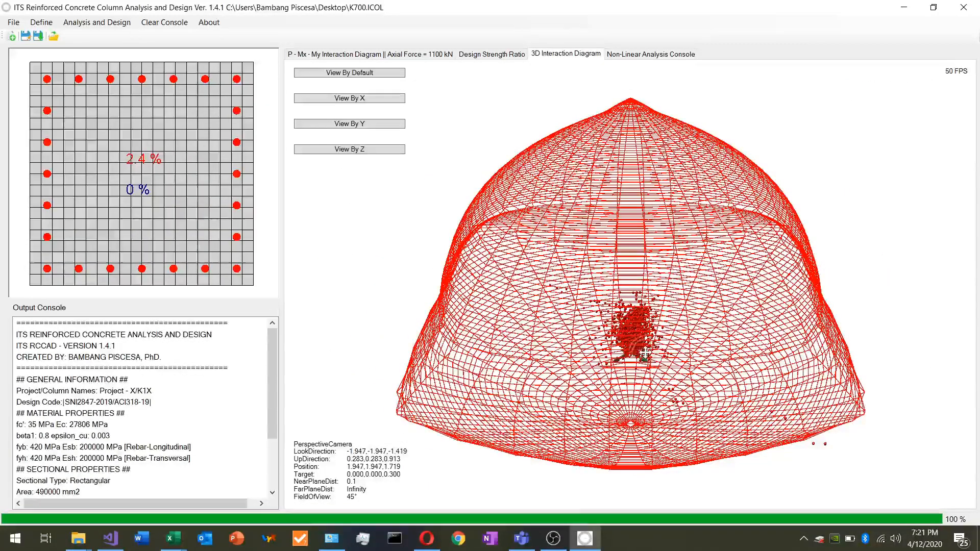
{"action": "right_click_drag", "start_coordinate": [646, 354], "coordinate": [701, 299]}
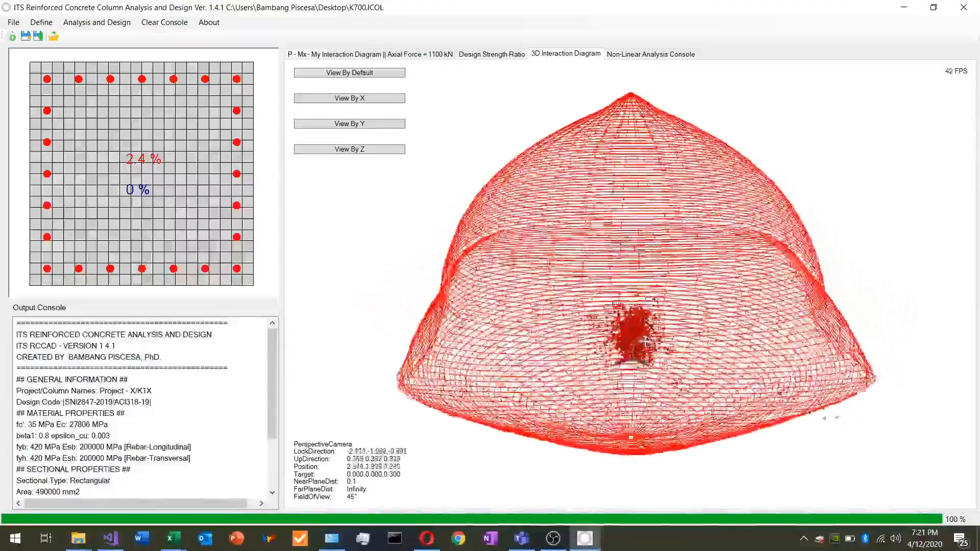
- Examine the 3D interaction surface from several angles for factored load points lying outside the capacity envelope
{"action": "right_click_drag", "start_coordinate": [628, 330], "coordinate": [657, 325]}
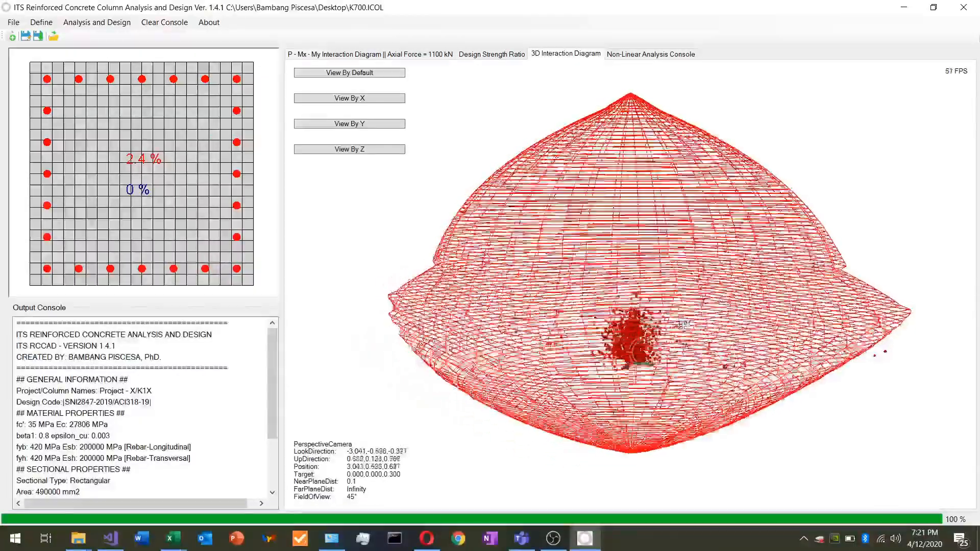
{"action": "right_click_drag", "start_coordinate": [684, 325], "coordinate": [670, 325]}
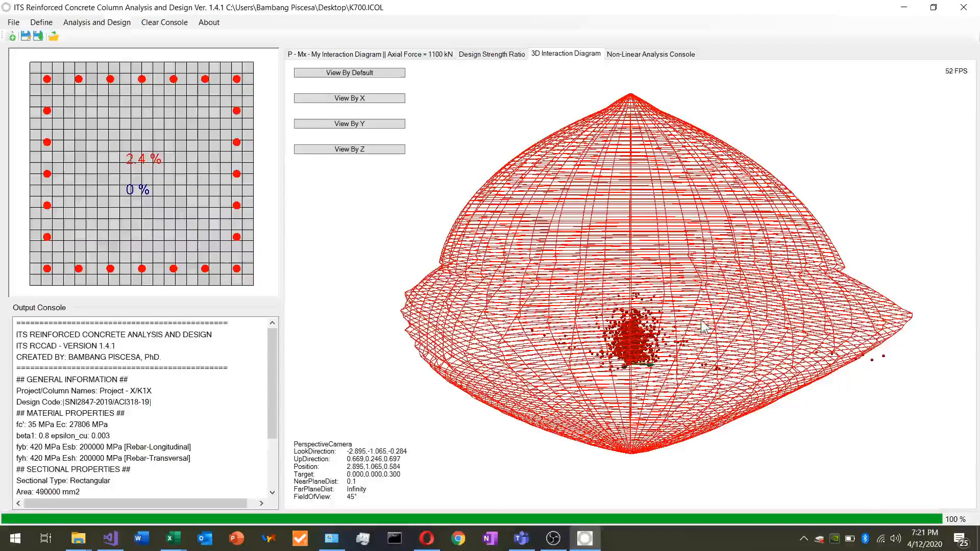
{"action": "right_click_drag", "start_coordinate": [702, 320], "coordinate": [760, 350]}
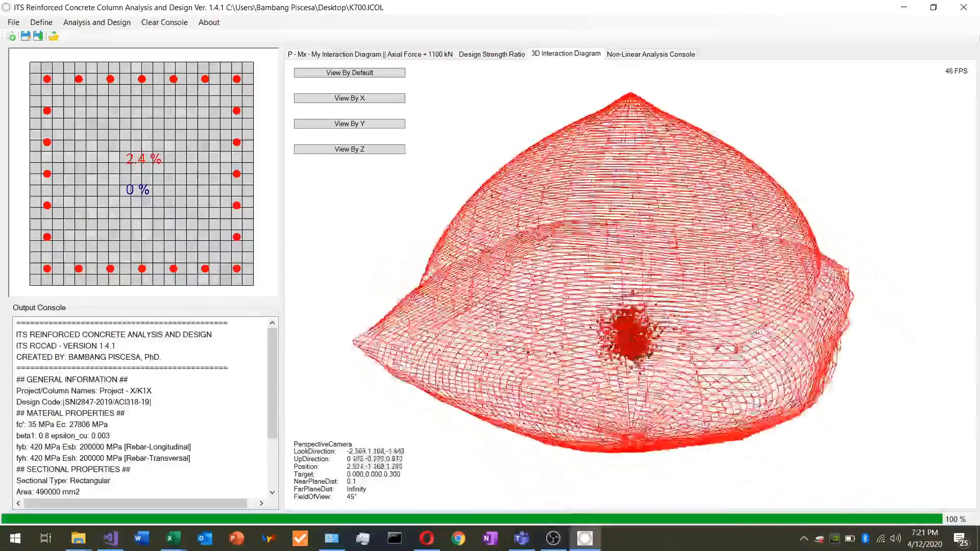
{"action": "right_click_drag", "start_coordinate": [741, 315], "coordinate": [689, 309]}
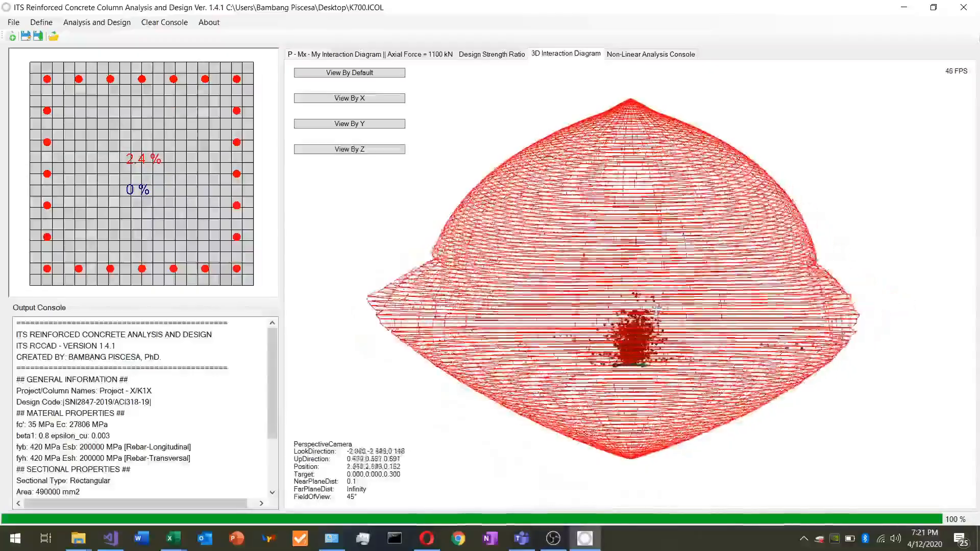
{"action": "right_click_drag", "start_coordinate": [622, 345], "coordinate": [629, 341]}
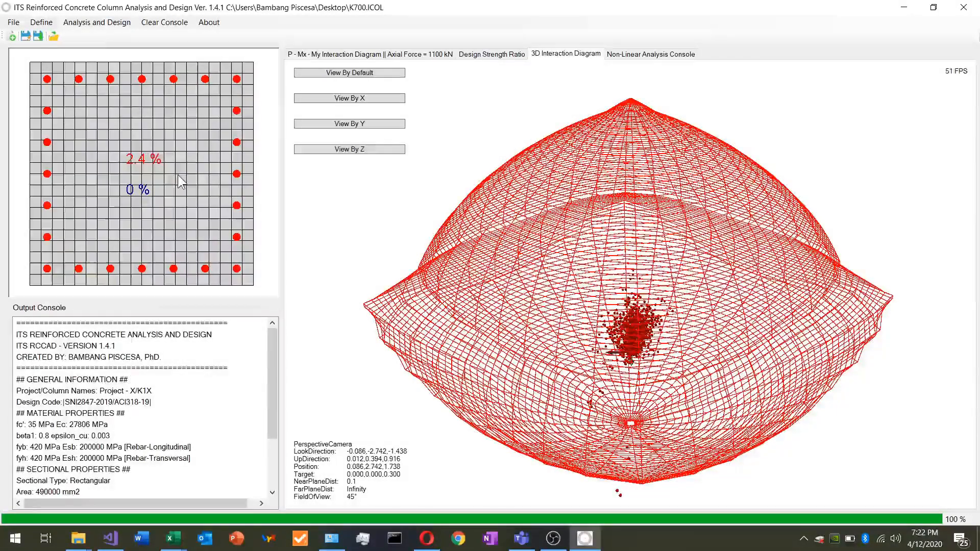
- Set the number of longitudinal bars to 28 in the all-sides-equal reinforcement arrangement
{"action": "left_click", "coordinate": [44, 25]}
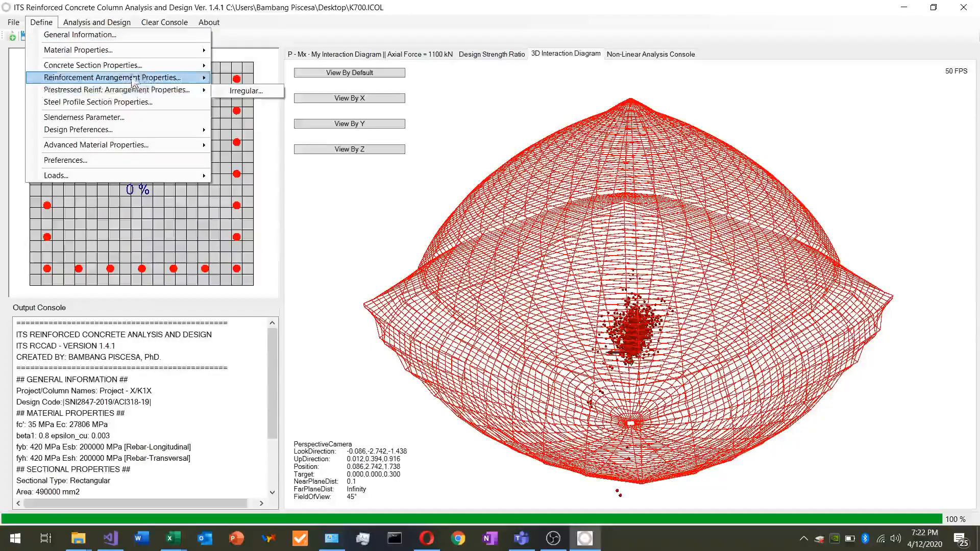
{"action": "mouse_move", "coordinate": [141, 69]}
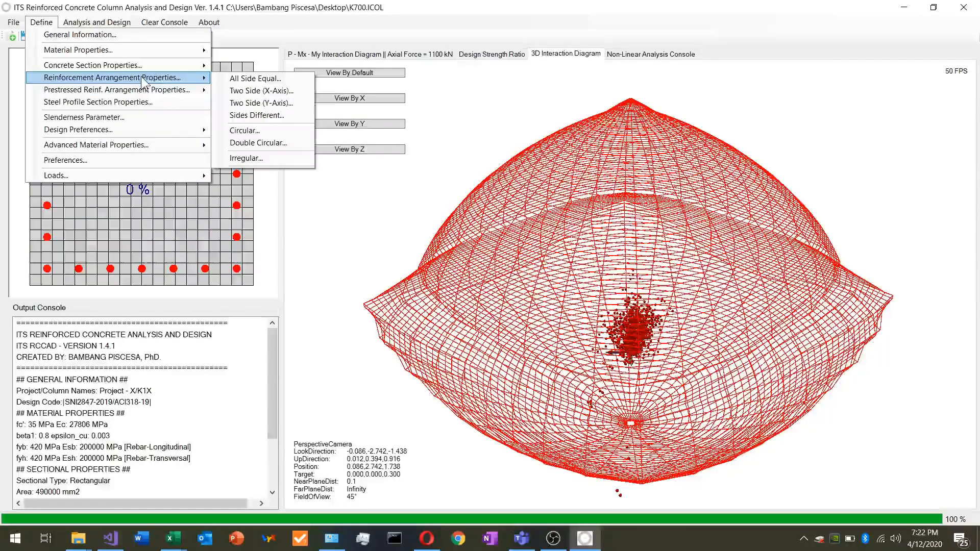
{"action": "left_click", "coordinate": [254, 78]}
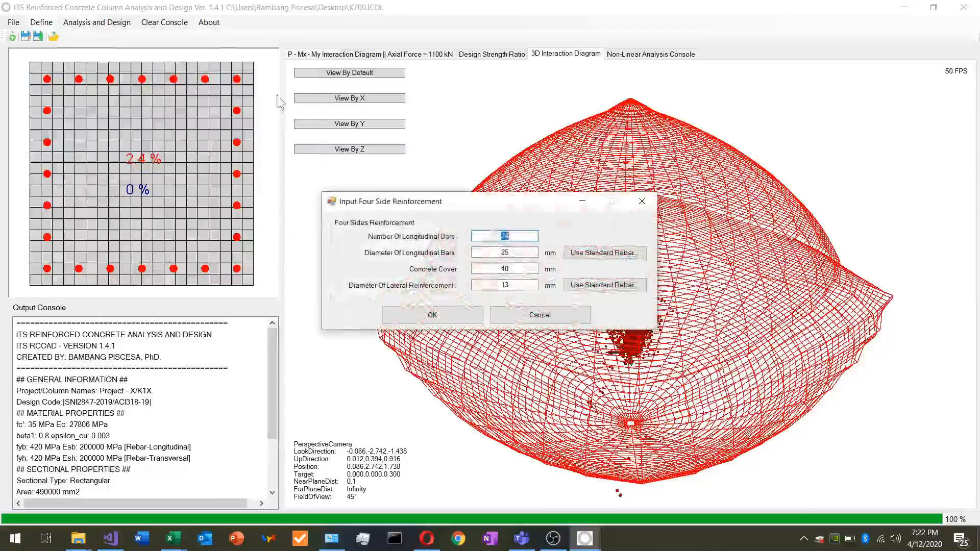
{"action": "type", "text": "28"}
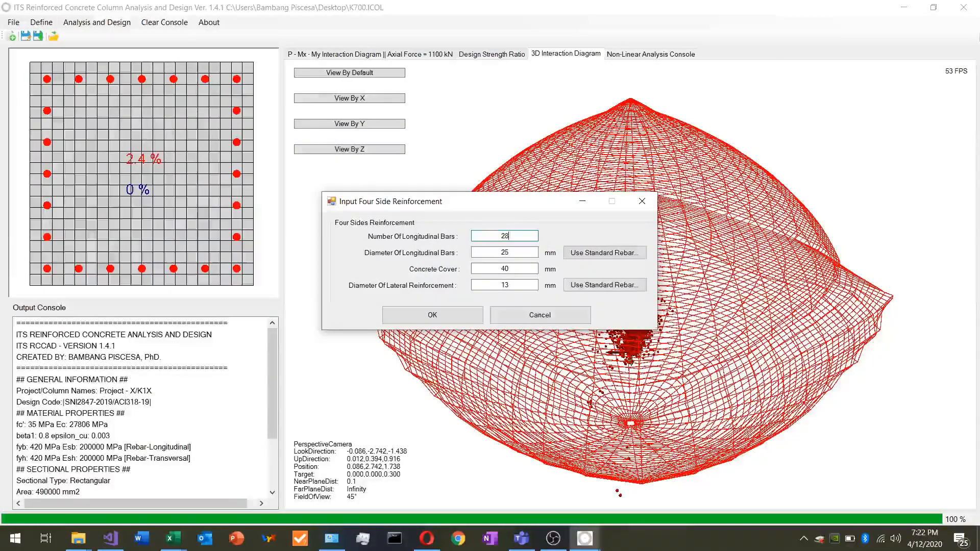
{"action": "left_click", "coordinate": [433, 316]}
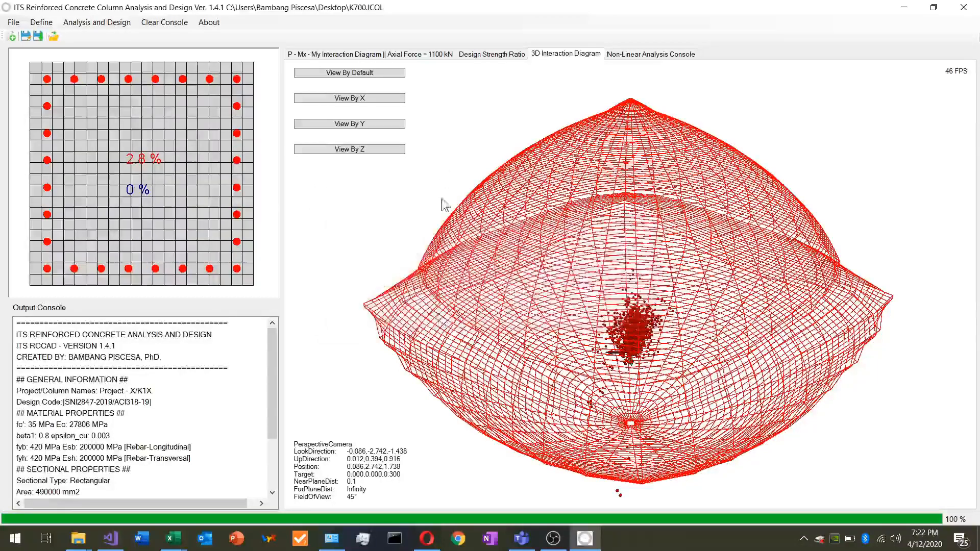
- Regenerate the 2D P-Mx and P-My interaction diagrams for the updated reinforcement
{"action": "left_click", "coordinate": [339, 55]}
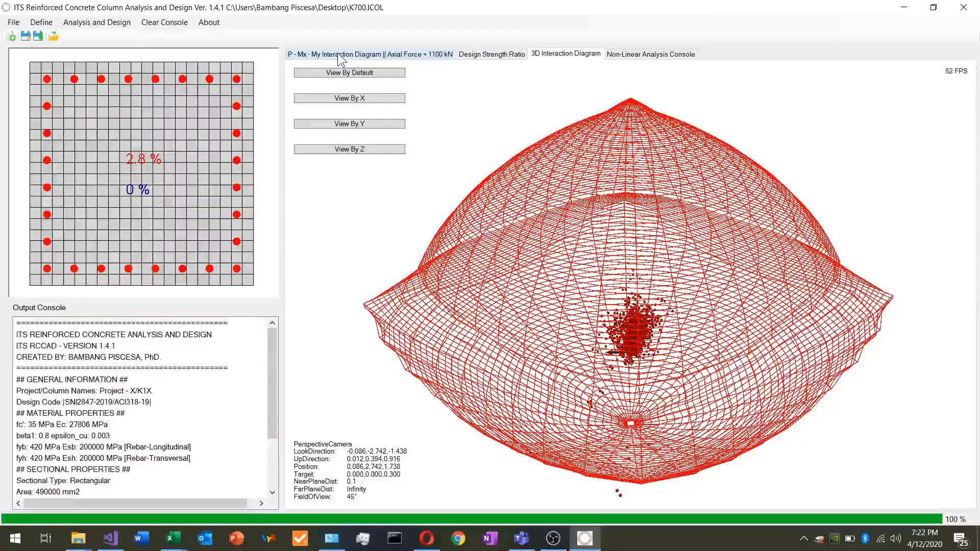
{"action": "left_click", "coordinate": [97, 22]}
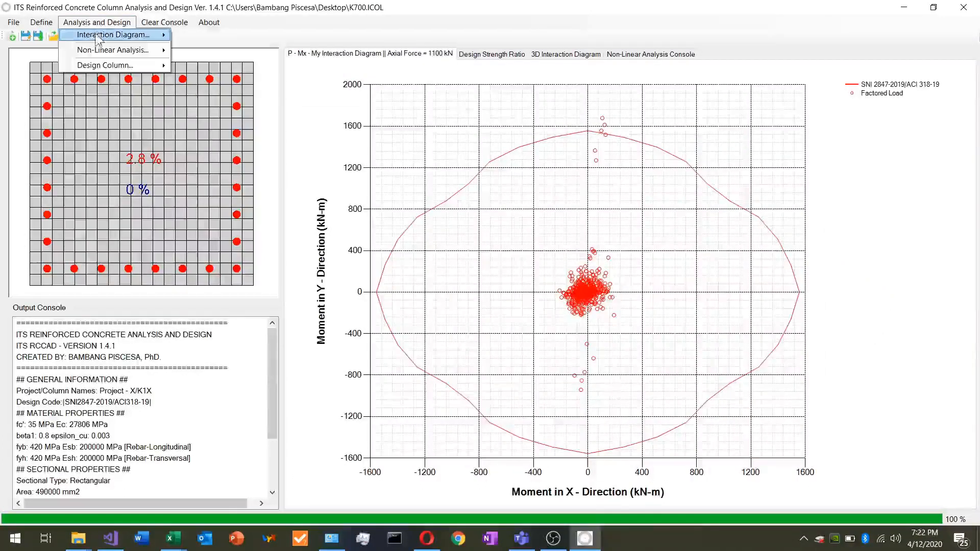
{"action": "mouse_move", "coordinate": [98, 36]}
{"action": "left_click", "coordinate": [213, 35]}
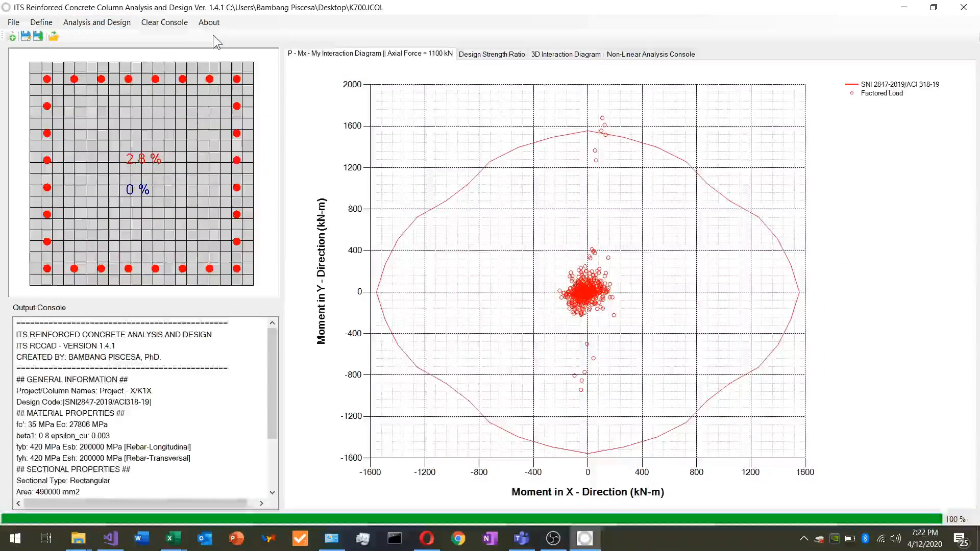
{"action": "left_click", "coordinate": [100, 24]}
{"action": "mouse_move", "coordinate": [107, 35]}
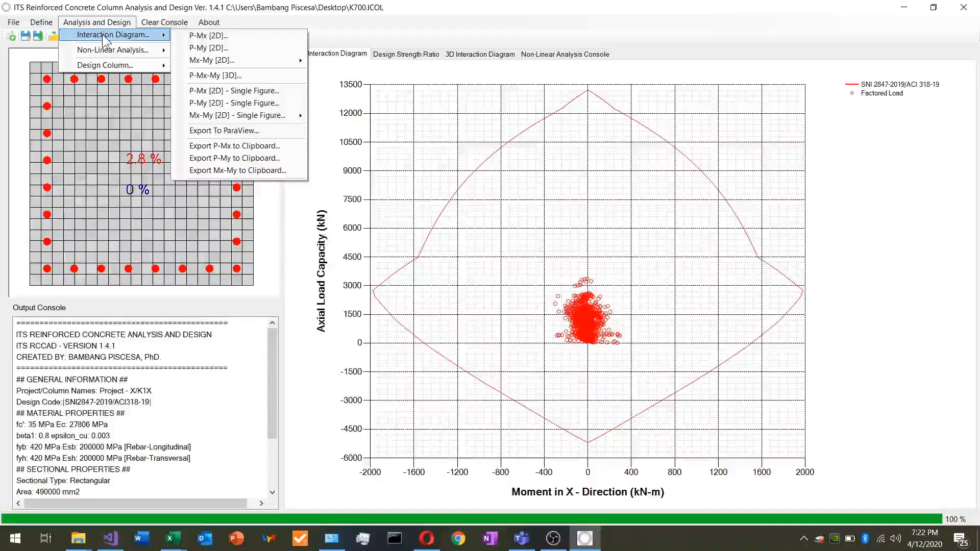
{"action": "left_click", "coordinate": [195, 48]}
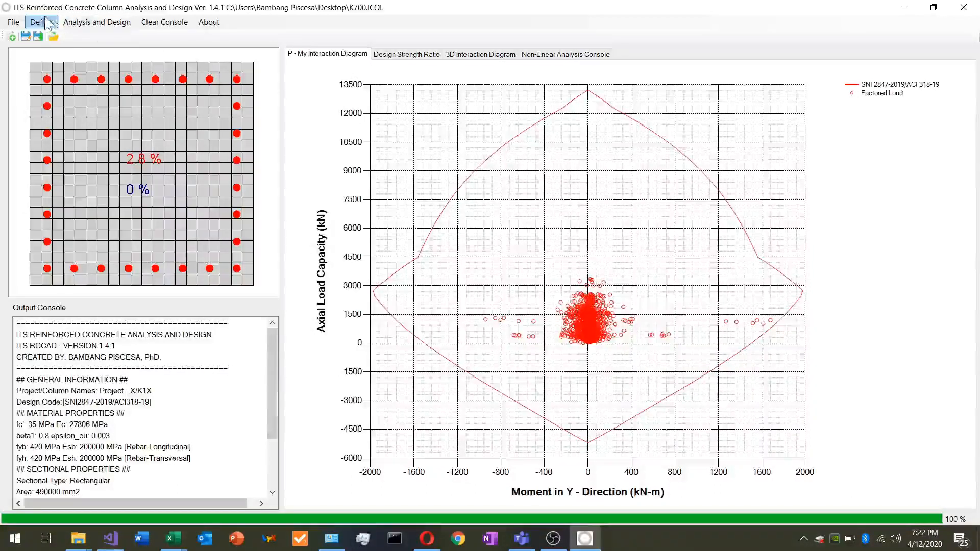
- Run the 2D Mx-My interaction analysis with P set to 0 kN for the updated reinforcement
{"action": "left_click", "coordinate": [96, 22]}
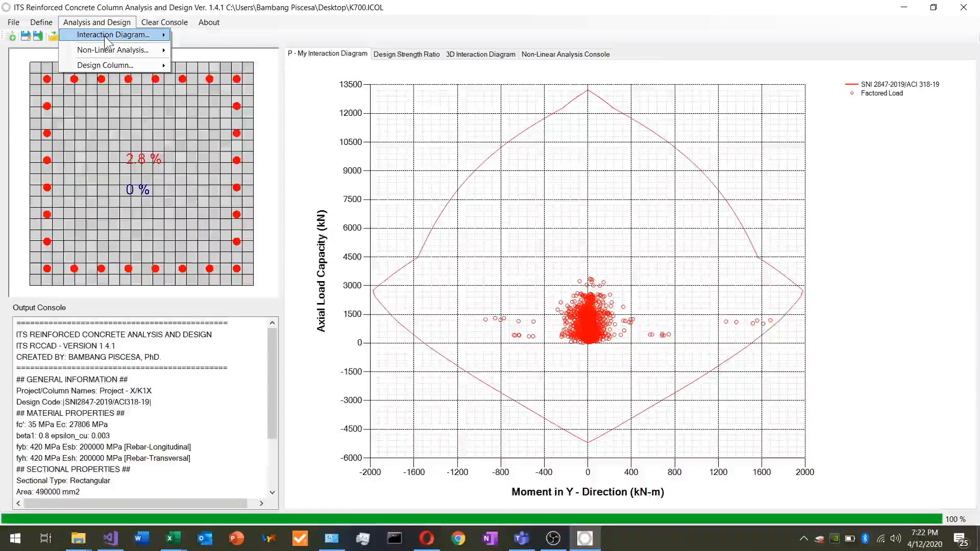
{"action": "mouse_move", "coordinate": [104, 36]}
{"action": "mouse_move", "coordinate": [194, 61]}
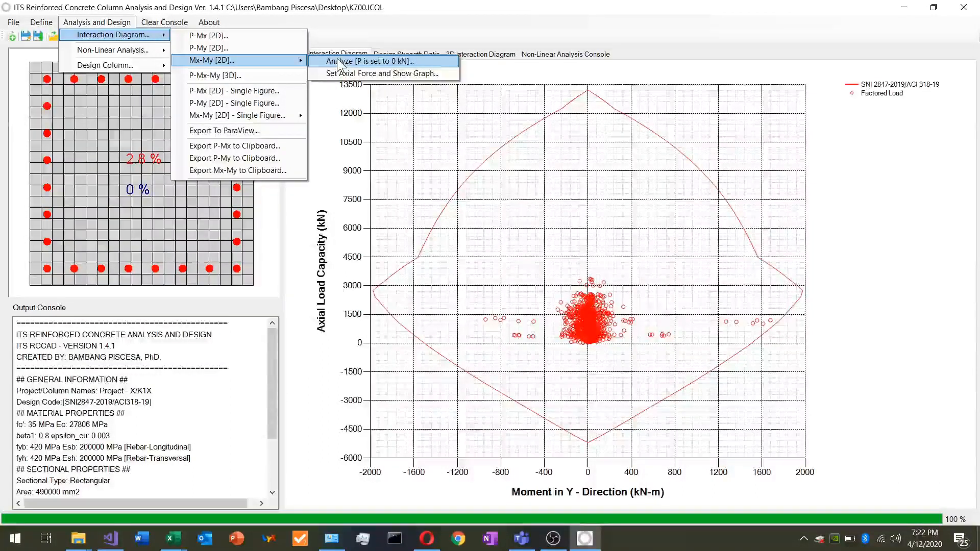
{"action": "left_click", "coordinate": [337, 61]}
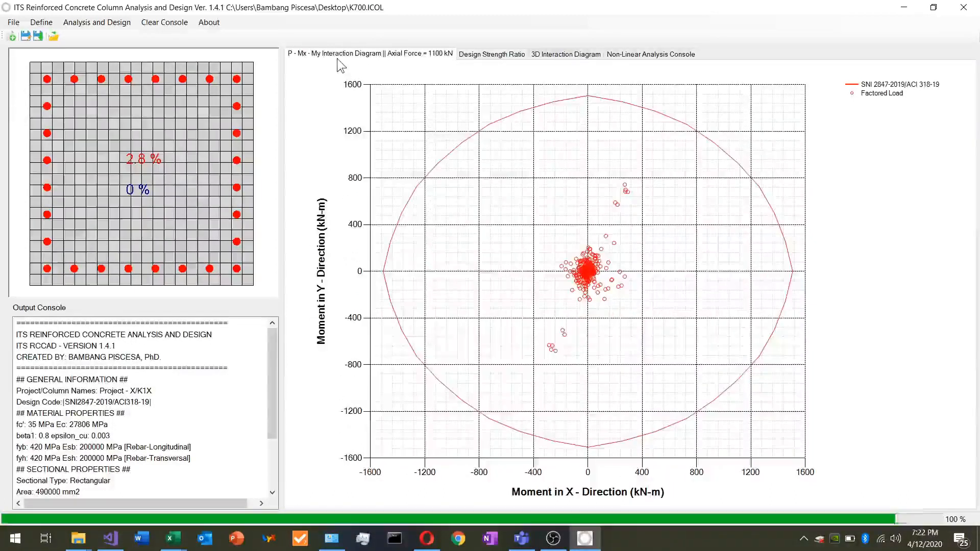
- Set the axial load of the Mx-My interaction diagram to 1100 kN and plot it
{"action": "left_click", "coordinate": [121, 23]}
{"action": "mouse_move", "coordinate": [123, 34]}
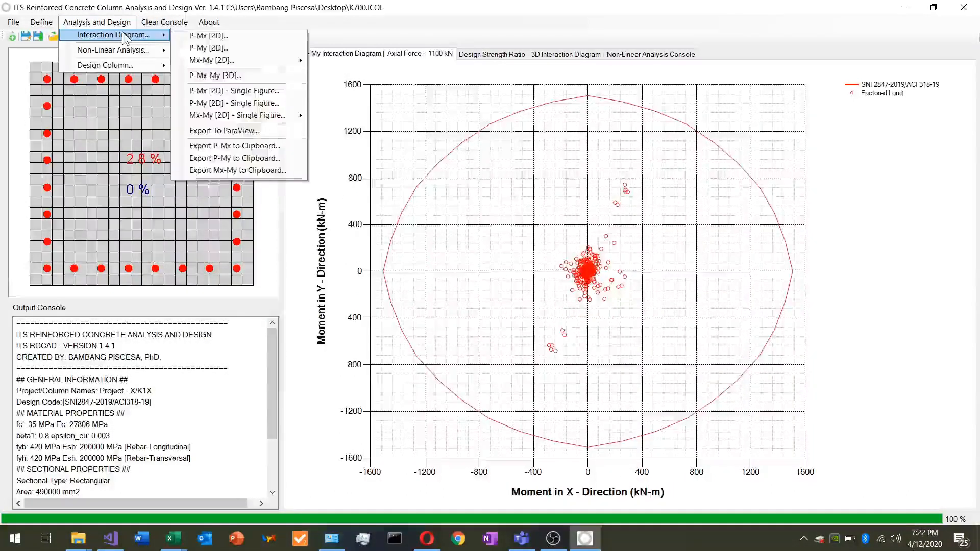
{"action": "mouse_move", "coordinate": [232, 62]}
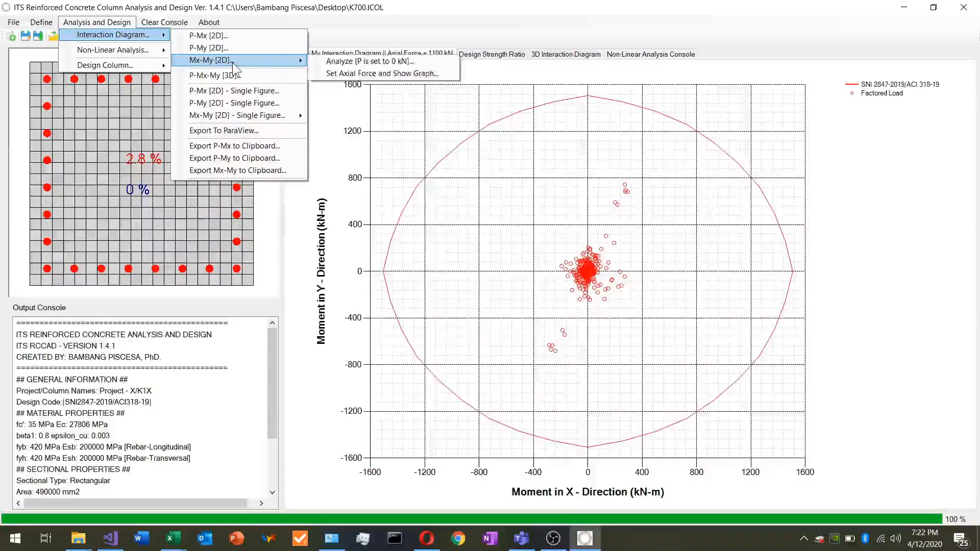
{"action": "left_click", "coordinate": [353, 71]}
{"action": "left_click", "coordinate": [586, 280]}
{"action": "key", "text": "BackSpace"}
{"action": "type", "text": "1100"}
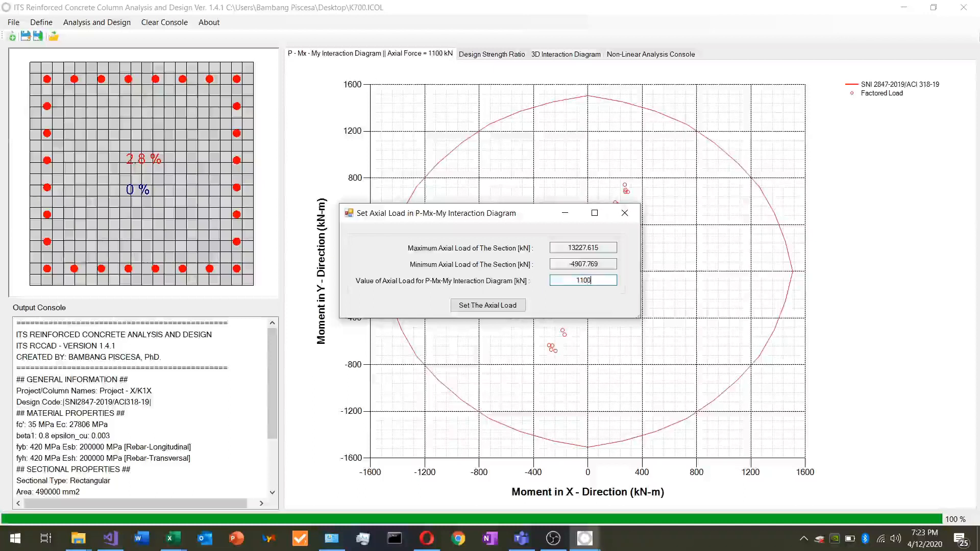
{"action": "left_click", "coordinate": [479, 306]}
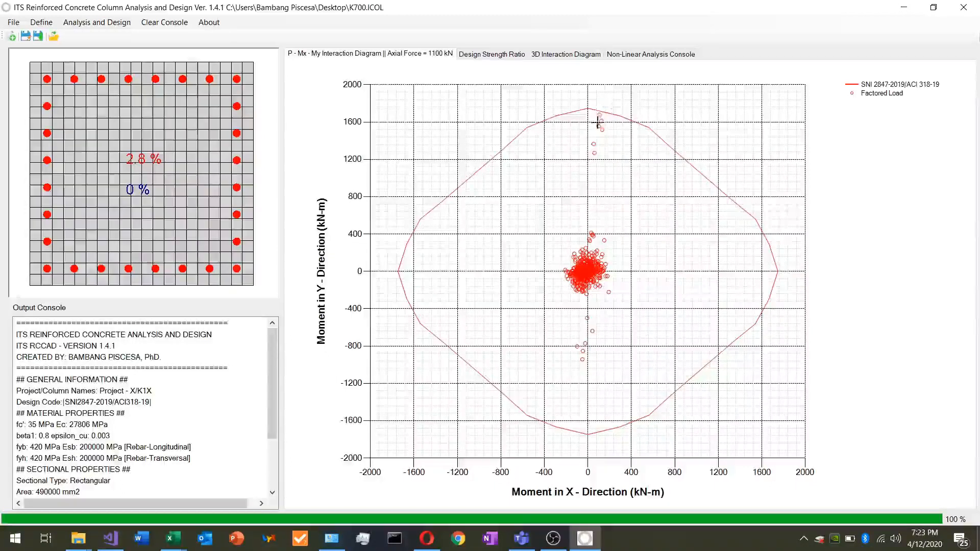
- Rerun the design strength ratio check under SNI 2847-2019/ACI 318-19 for all factored loads
{"action": "left_click", "coordinate": [511, 55]}
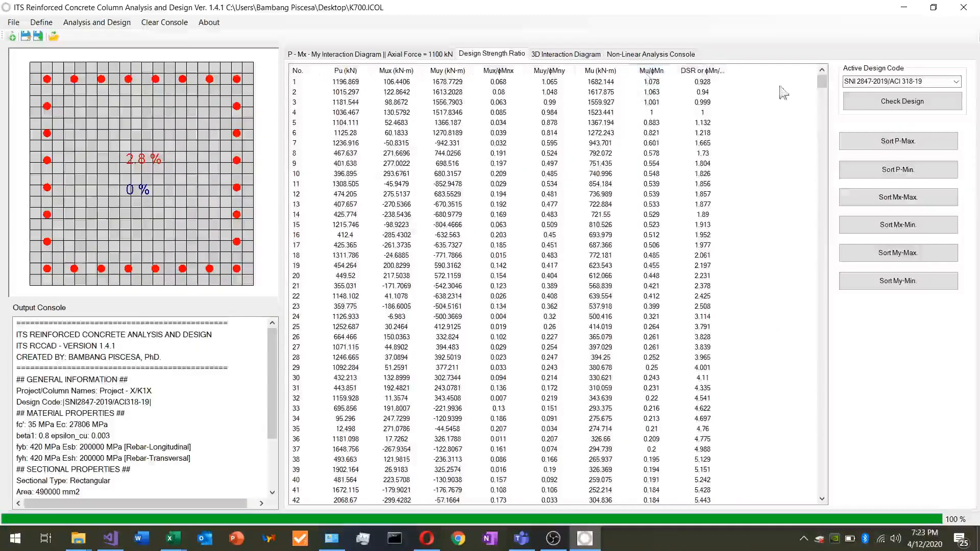
{"action": "left_click", "coordinate": [868, 99]}
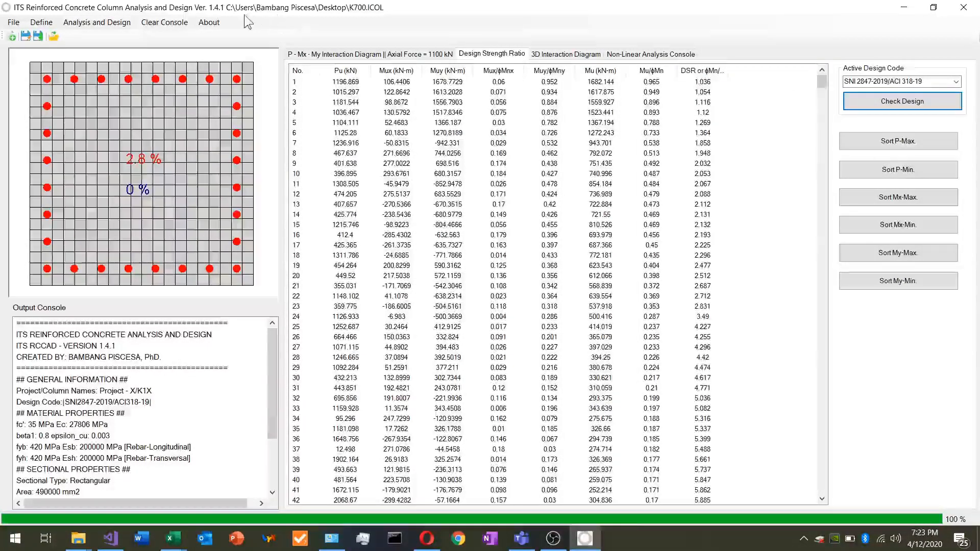
- Regenerate the 3D P-Mx-My interaction diagram and inspect the factored load points against the surface from several angles
{"action": "left_click", "coordinate": [98, 24]}
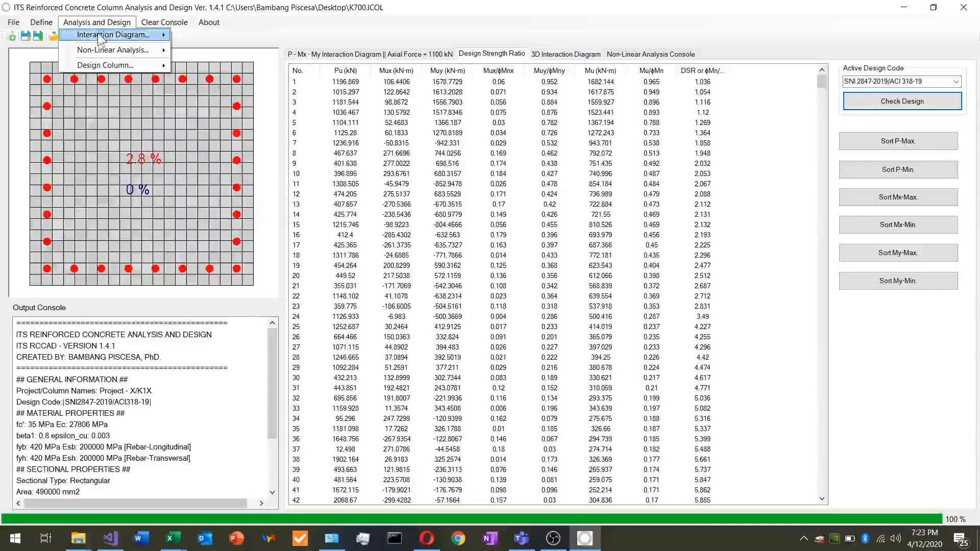
{"action": "mouse_move", "coordinate": [112, 34]}
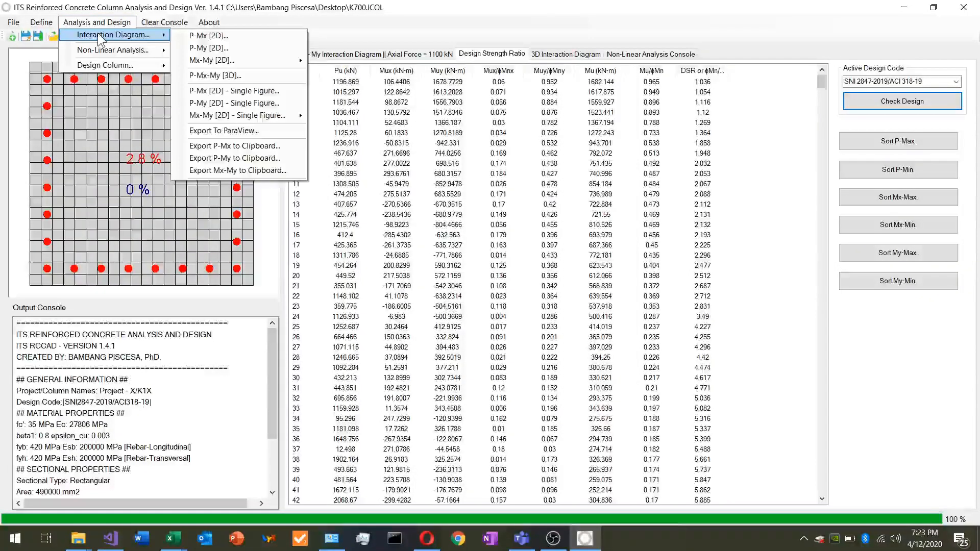
{"action": "left_click", "coordinate": [240, 77]}
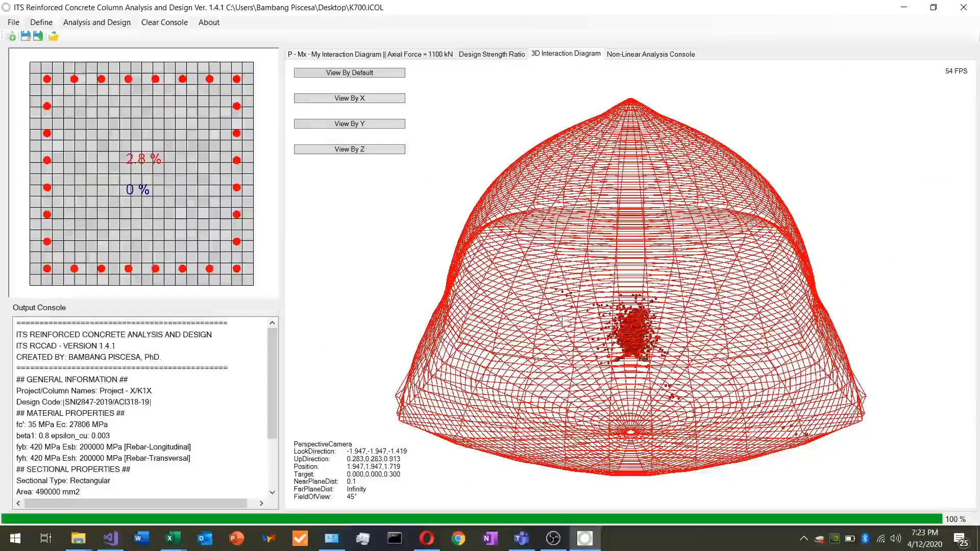
{"action": "right_click_drag", "start_coordinate": [625, 349], "coordinate": [661, 315]}
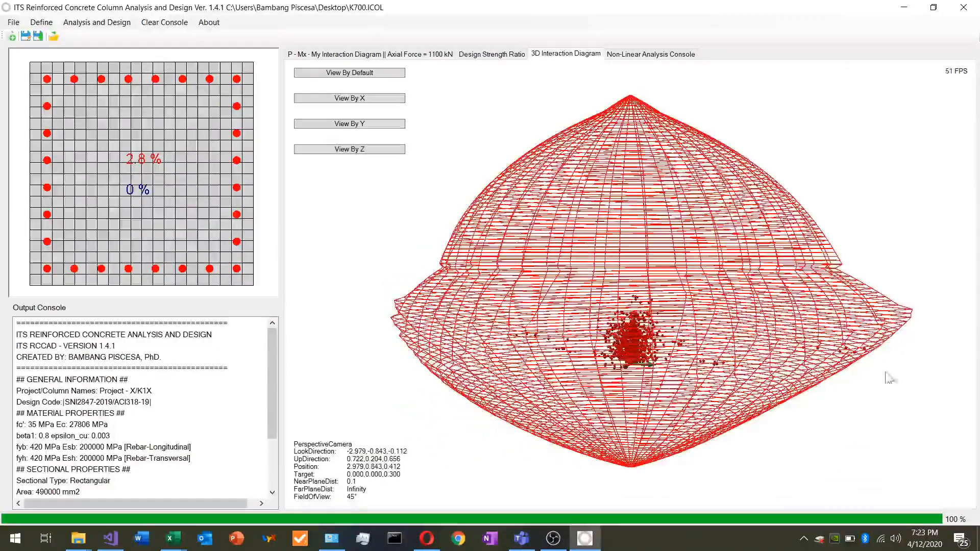
{"action": "right_click_drag", "start_coordinate": [801, 344], "coordinate": [893, 406]}
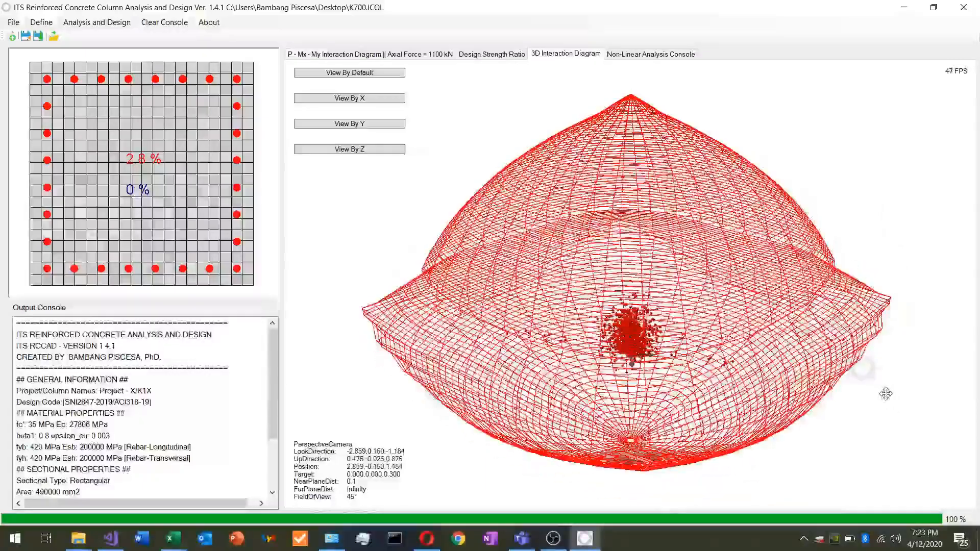